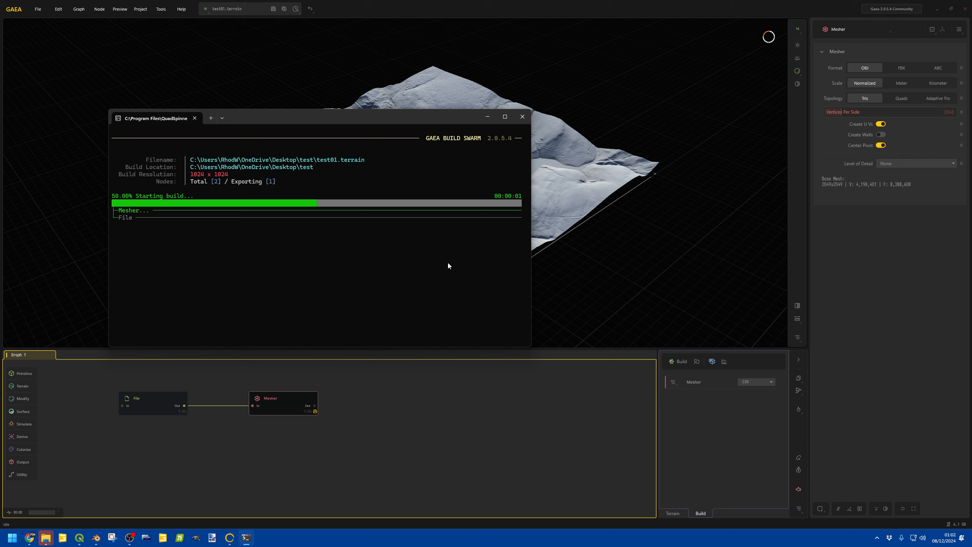
Step: Switch to Blender and import the Mesher.obj file from the test folder as a Wavefront OBJ
{"action": "mouse_move", "coordinate": [99, 538]}
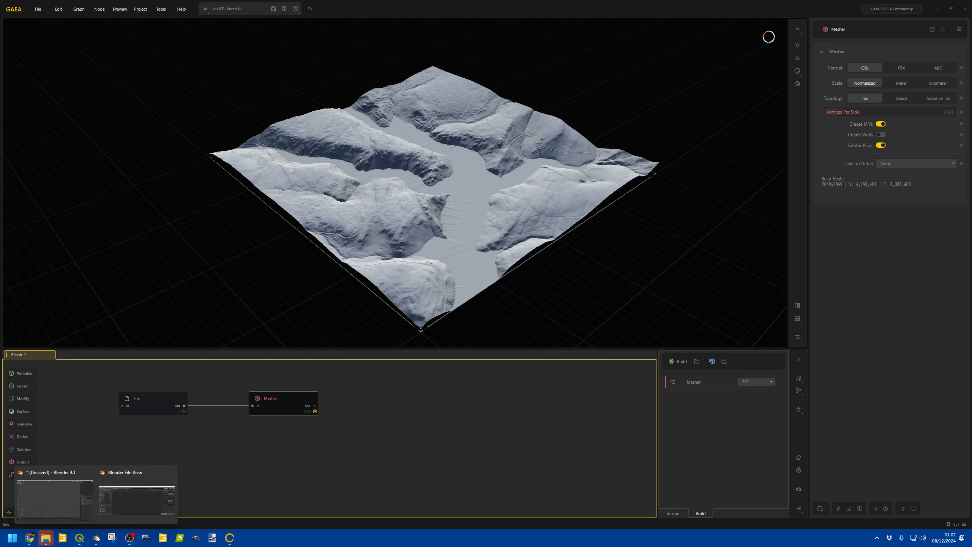
{"action": "left_click", "coordinate": [78, 503]}
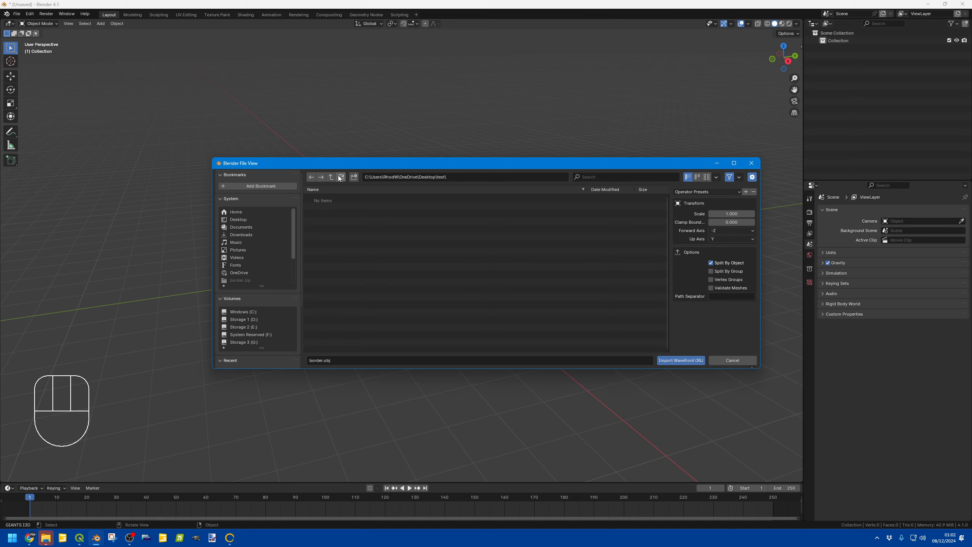
{"action": "left_click", "coordinate": [330, 198]}
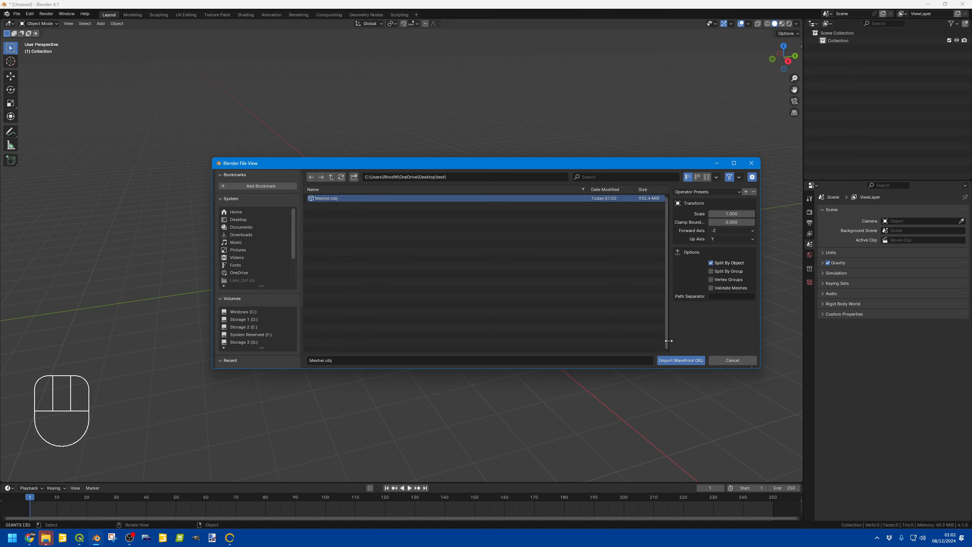
{"action": "left_click", "coordinate": [675, 360]}
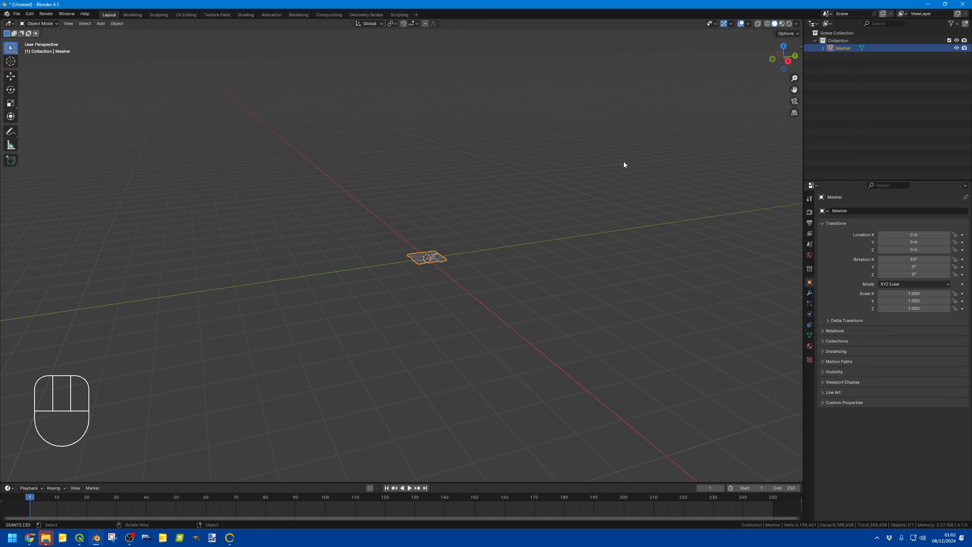
Step: Set the imported terrain's X and Z dimensions to 3262 m
{"action": "scroll", "coordinate": [552, 206], "scroll_direction": "up", "scroll_amount": 11}
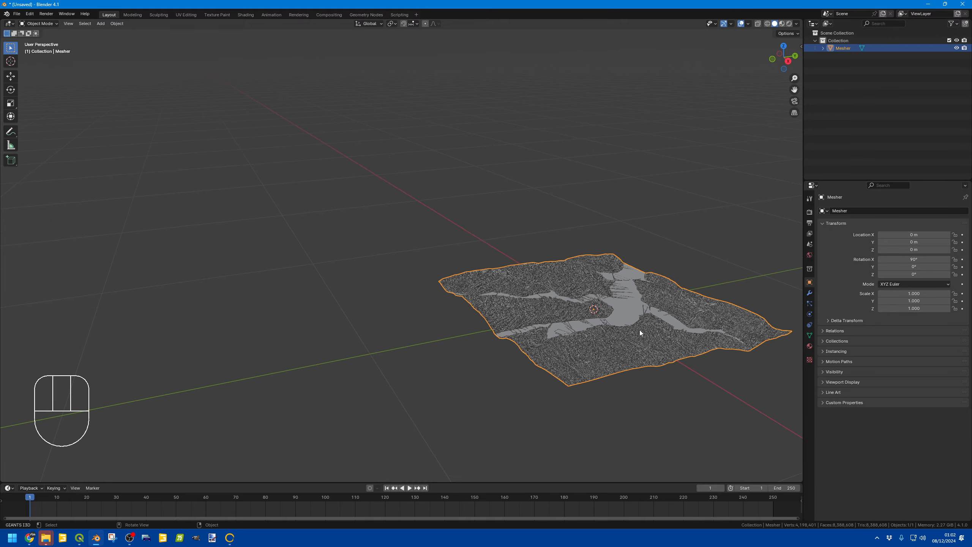
{"action": "left_click", "coordinate": [800, 47]}
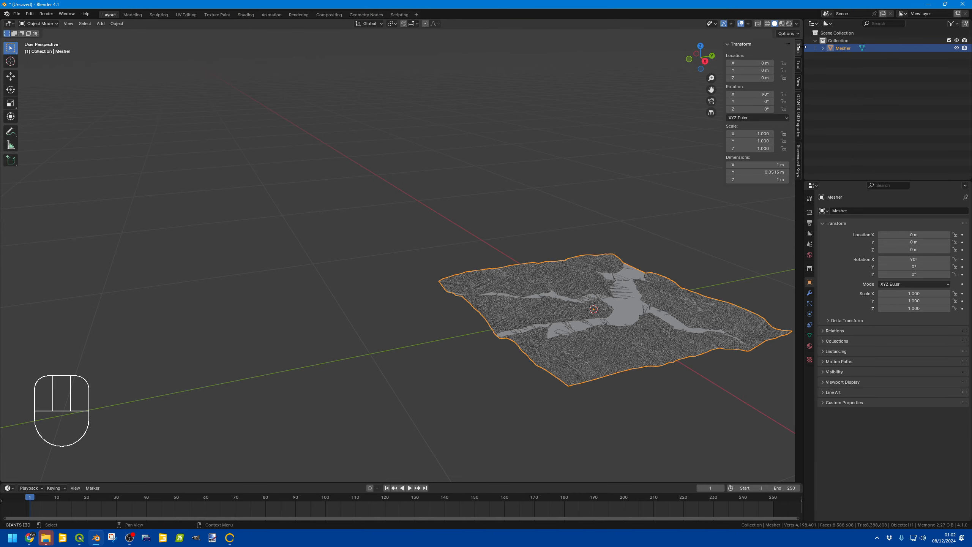
{"action": "left_click", "coordinate": [746, 167]}
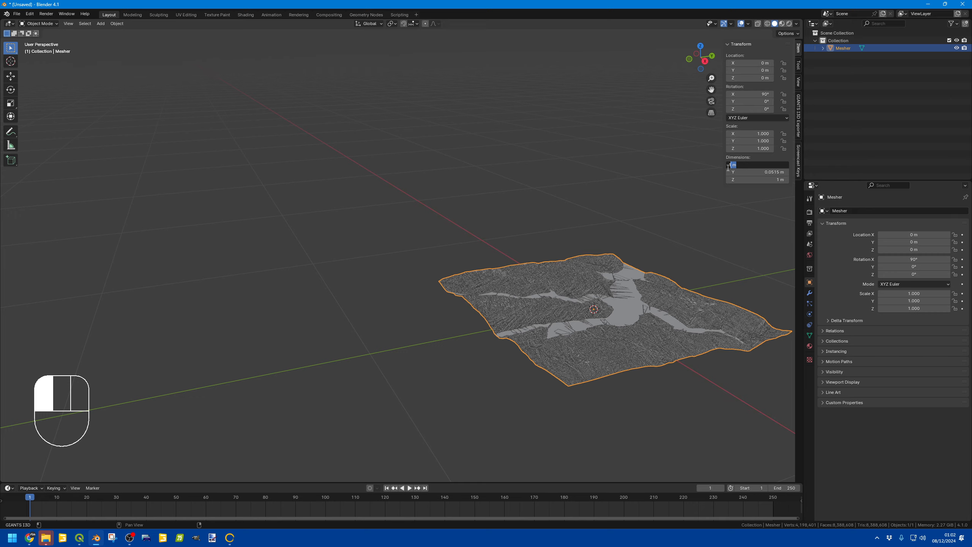
{"action": "type", "text": "362"}
{"action": "key", "text": "BackSpace"}
{"action": "key", "text": "BackSpace"}
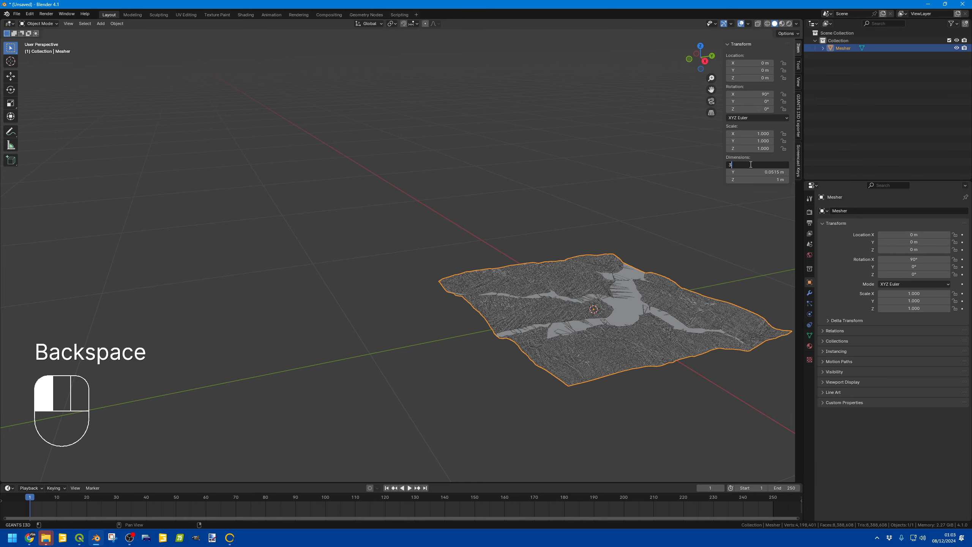
{"action": "key", "text": "Return"}
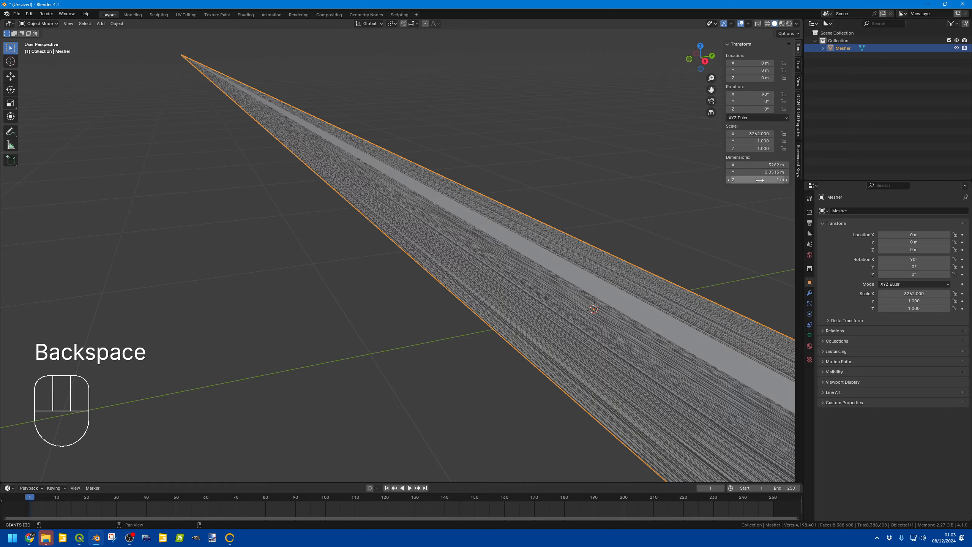
{"action": "left_click", "coordinate": [759, 180]}
{"action": "type", "text": "36"}
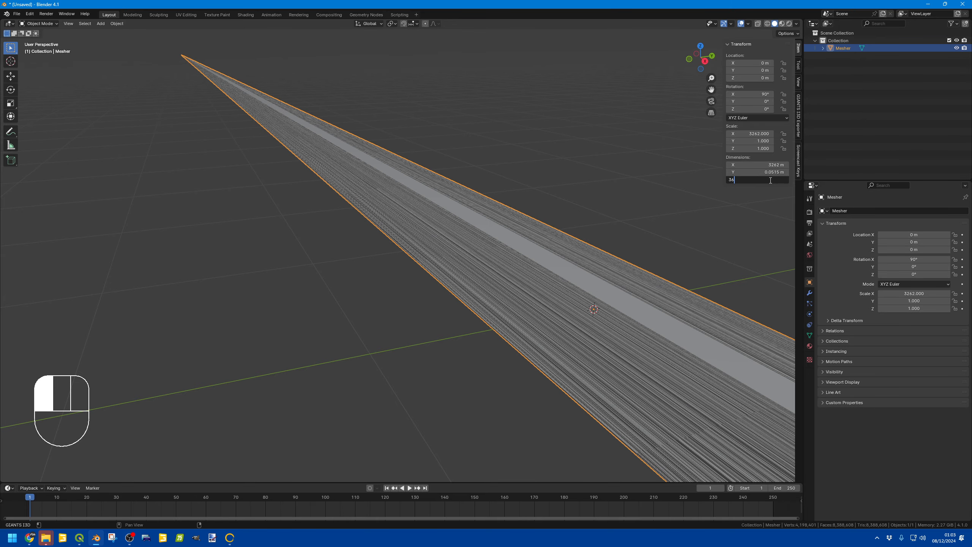
{"action": "key", "text": "BackSpace"}
{"action": "type", "text": "262"}
{"action": "key", "text": "Return"}
Step: Set the terrain's Y dimension to 168 m
{"action": "left_click", "coordinate": [759, 172]}
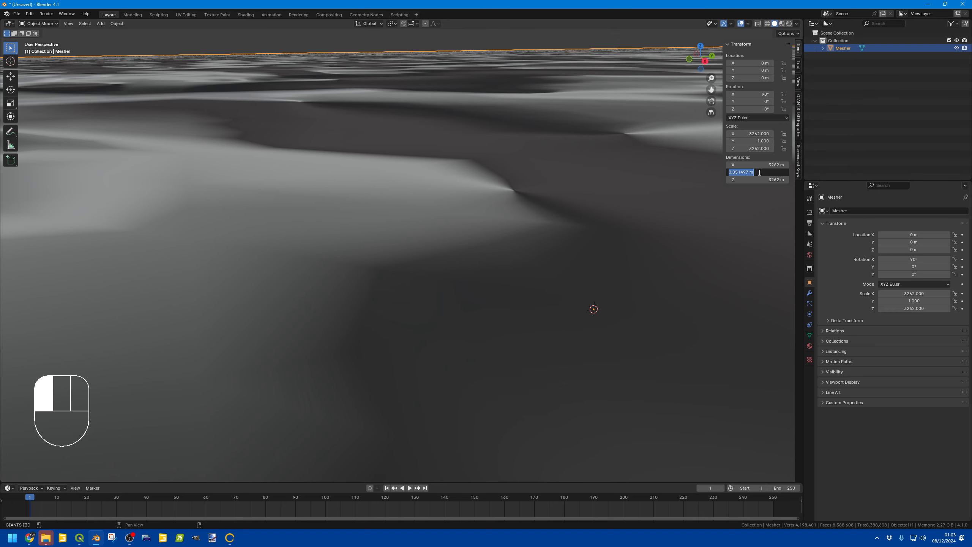
{"action": "type", "text": "168"}
{"action": "key", "text": "Return"}
Step: Raise the viewport's clip end to 100000000 m
{"action": "scroll", "coordinate": [498, 186], "scroll_direction": "down", "scroll_amount": 10}
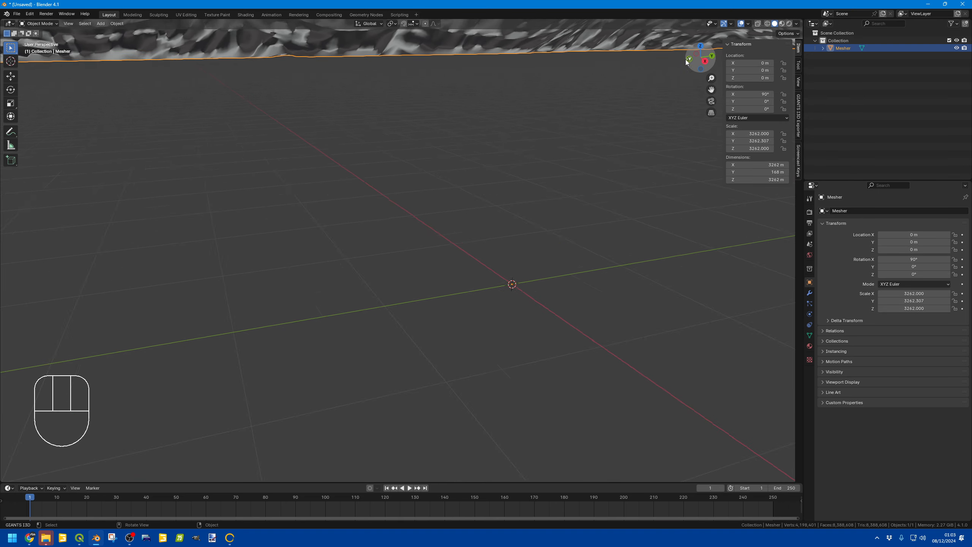
{"action": "scroll", "coordinate": [498, 187], "scroll_direction": "down", "scroll_amount": 5}
{"action": "left_click", "coordinate": [799, 82]}
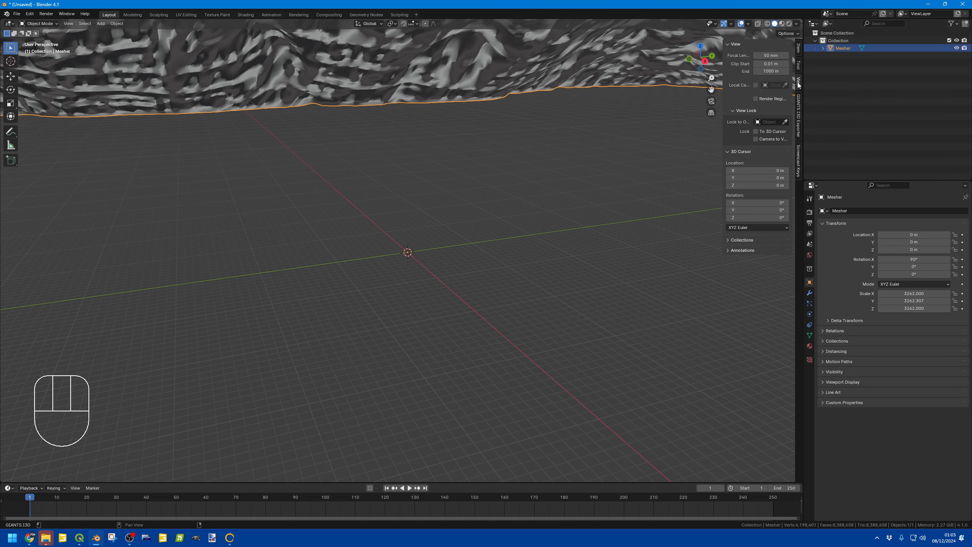
{"action": "left_click", "coordinate": [766, 70]}
{"action": "left_click", "coordinate": [767, 71]}
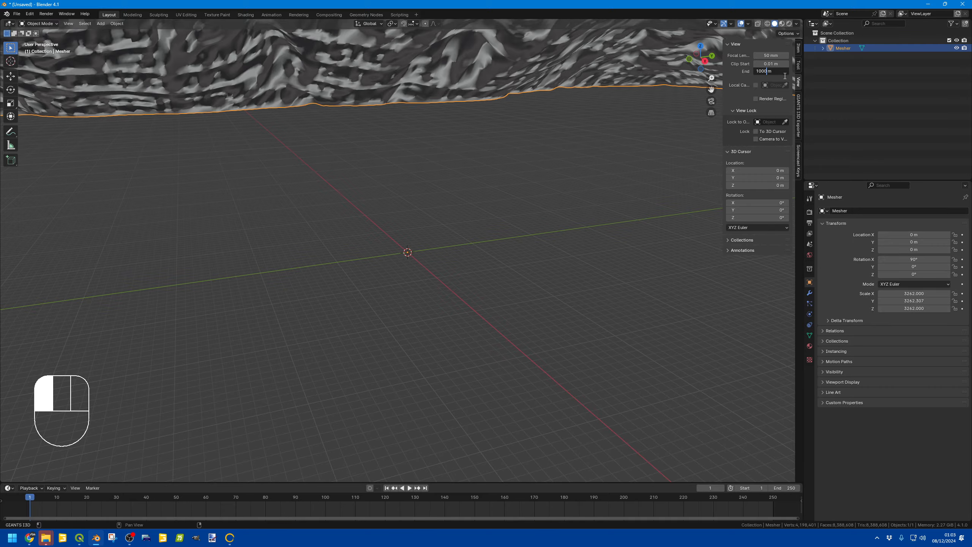
{"action": "type", "text": "00000"}
{"action": "key", "text": "Return"}
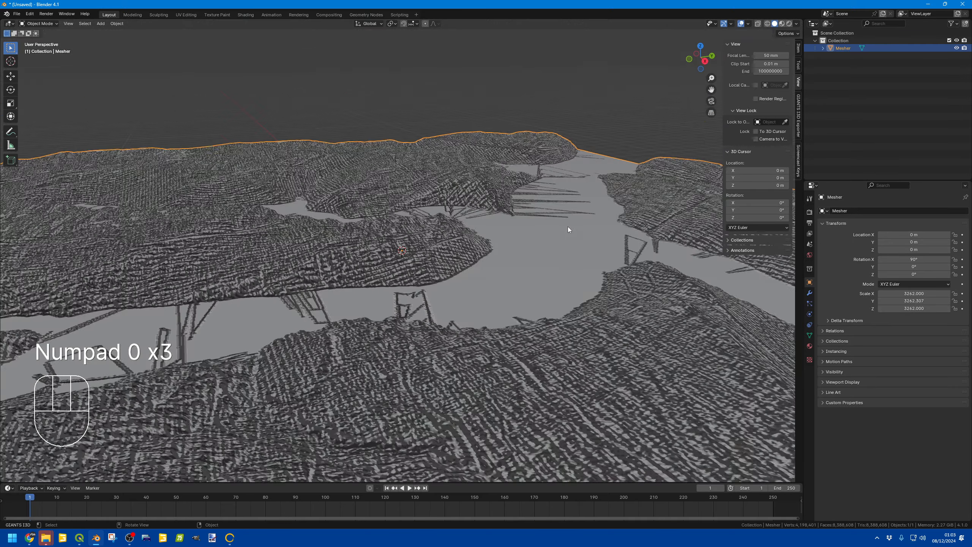
Step: Orbit and zoom around the imported terrain to inspect its surface
{"action": "scroll", "coordinate": [568, 226], "scroll_direction": "down", "scroll_amount": 5}
{"action": "middle_click_drag", "start_coordinate": [588, 242], "coordinate": [529, 234]}
{"action": "scroll", "coordinate": [529, 235], "scroll_direction": "up", "scroll_amount": 5}
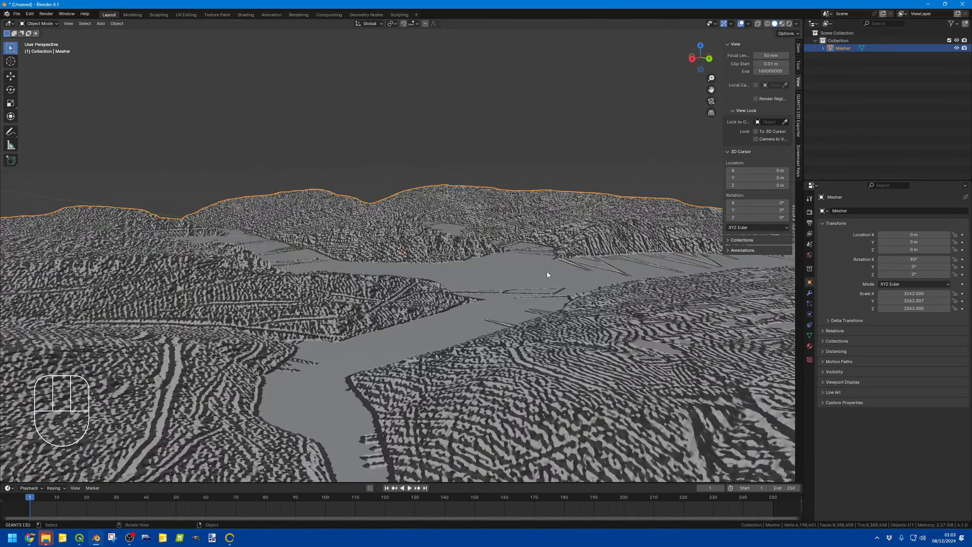
{"action": "middle_click_drag", "start_coordinate": [547, 272], "coordinate": [459, 228], "text": "shift"}
{"action": "middle_click_drag", "start_coordinate": [583, 237], "coordinate": [559, 246]}
{"action": "middle_click_drag", "start_coordinate": [414, 261], "coordinate": [586, 221], "text": "shift"}
{"action": "mouse_move", "coordinate": [326, 245]}
{"action": "middle_mouse_down", "text": "shift"}
{"action": "mouse_move", "coordinate": [445, 218]}
{"action": "mouse_move", "coordinate": [357, 246]}
{"action": "mouse_move", "coordinate": [382, 227]}
{"action": "middle_mouse_up", "text": "shift"}
{"action": "scroll", "coordinate": [413, 219], "scroll_direction": "down", "scroll_amount": 7}
{"action": "middle_click_drag", "start_coordinate": [471, 216], "coordinate": [390, 329]}
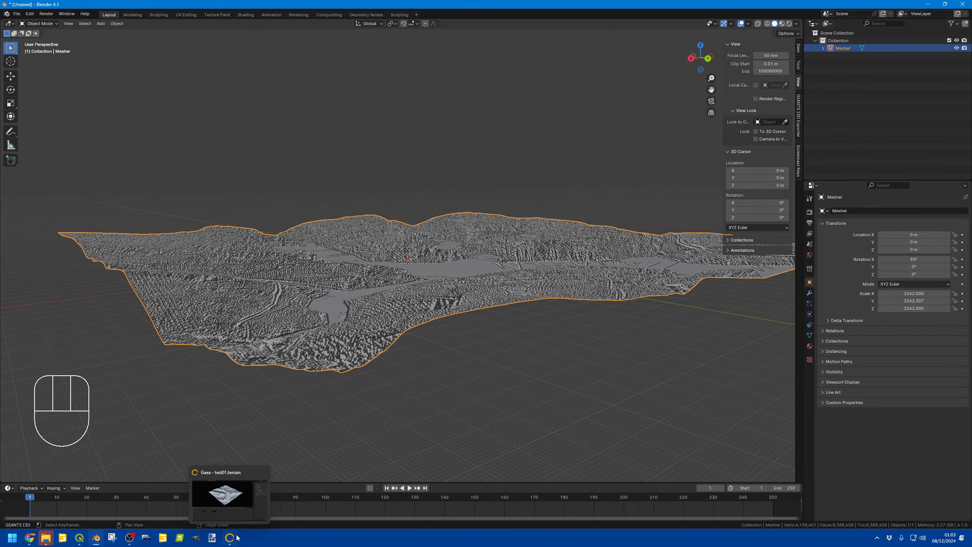
Step: Switch to Gaea, set the Mesher topology to Adaptive Tris, and return to Blender
{"action": "left_click", "coordinate": [230, 537]}
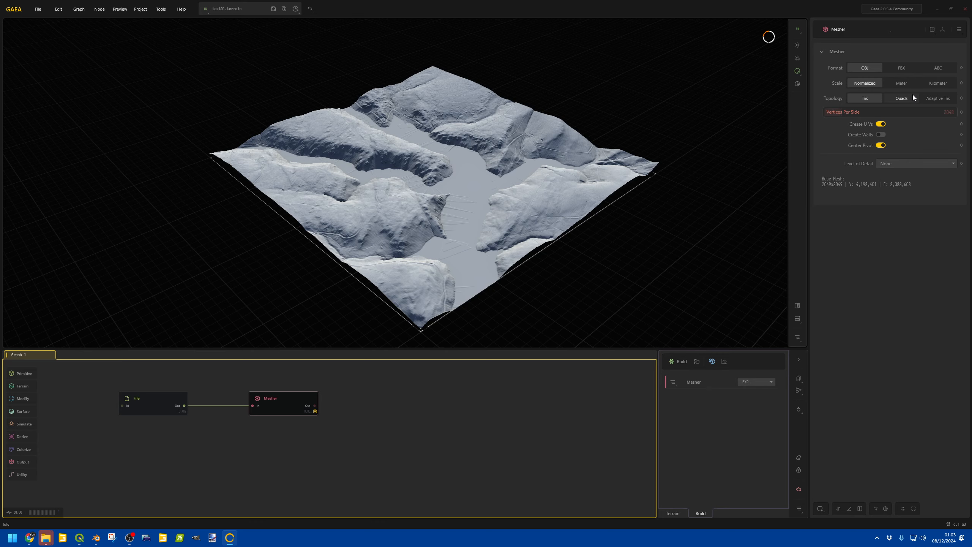
{"action": "left_click", "coordinate": [930, 99]}
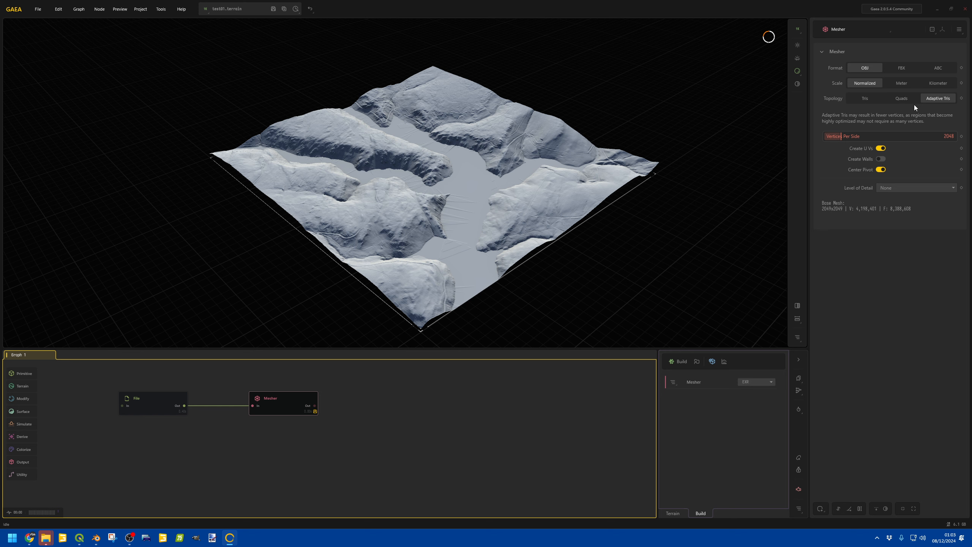
{"action": "left_click", "coordinate": [498, 270]}
{"action": "key", "text": "alt+Tab"}
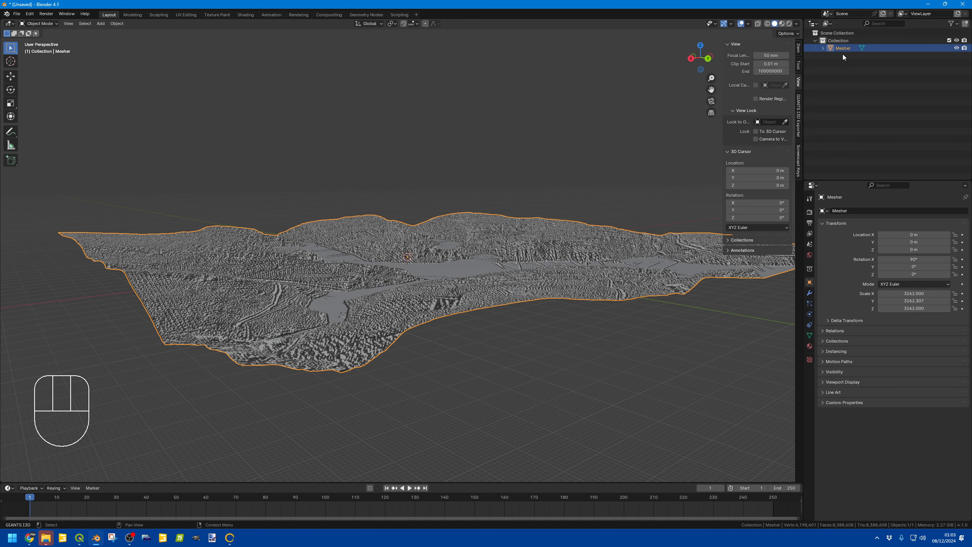
Step: Delete the terrain mesh and re-import Mesher.obj as a Wavefront OBJ
{"action": "key", "text": "Delete"}
{"action": "left_click", "coordinate": [16, 14]}
{"action": "mouse_move", "coordinate": [70, 125]}
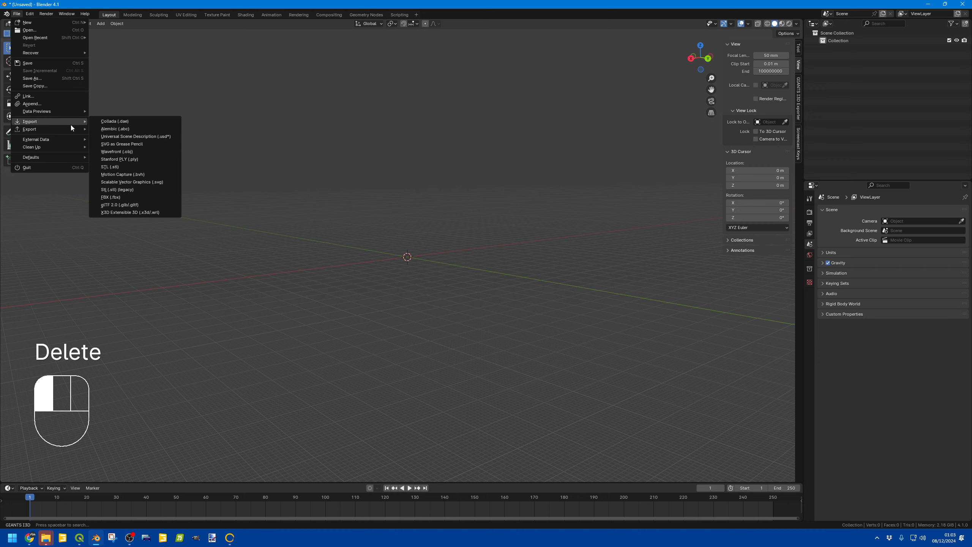
{"action": "left_click", "coordinate": [126, 152]}
{"action": "double_click", "coordinate": [330, 200]}
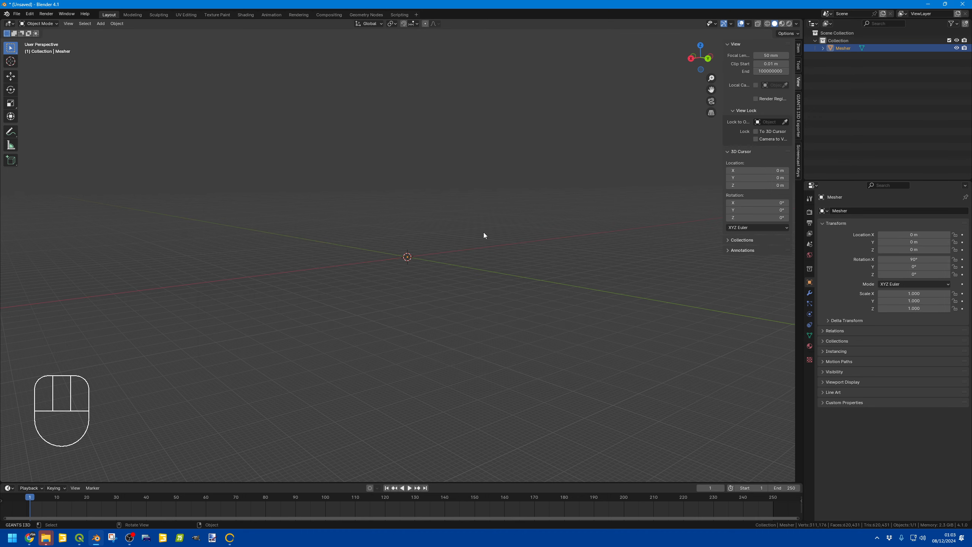
Step: Set the re-imported terrain's dimensions to 3262 m in X and Z and 168 m in Y
{"action": "scroll", "coordinate": [379, 256], "scroll_direction": "up", "scroll_amount": 7}
{"action": "middle_click_drag", "start_coordinate": [431, 274], "coordinate": [483, 260]}
{"action": "left_click", "coordinate": [798, 49]}
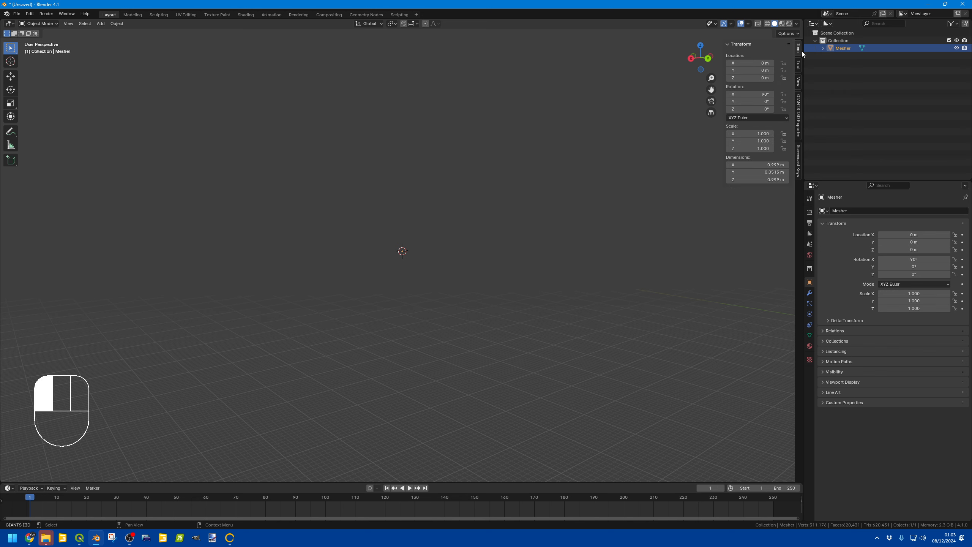
{"action": "left_click", "coordinate": [771, 164]}
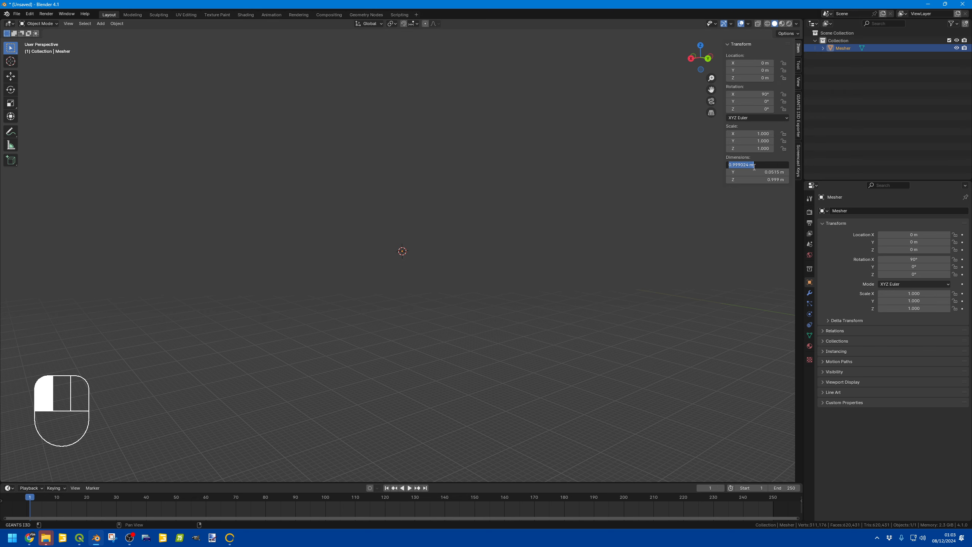
{"action": "type", "text": "3262"}
{"action": "key", "text": "Tab"}
{"action": "key", "text": "Tab"}
{"action": "type", "text": "326"}
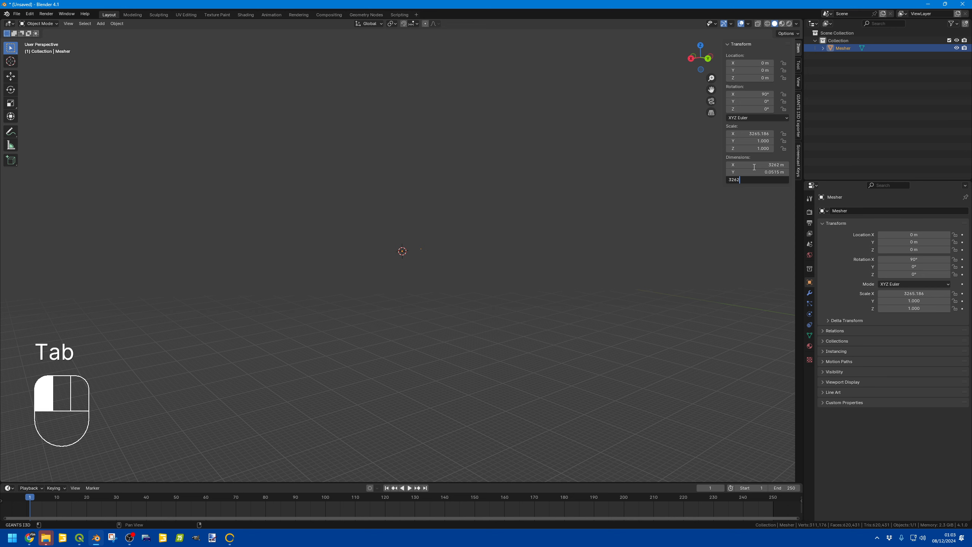
{"action": "type", "text": "2"}
{"action": "left_click", "coordinate": [754, 167]}
{"action": "left_click", "coordinate": [762, 172]}
{"action": "type", "text": "168"}
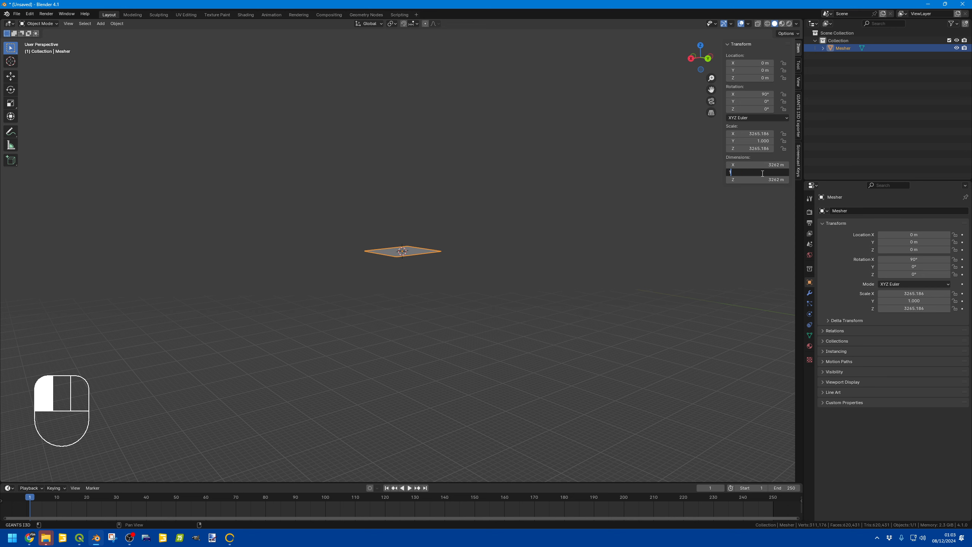
{"action": "key", "text": "Return"}
Step: Add a cube mesh to the scene
{"action": "scroll", "coordinate": [498, 174], "scroll_direction": "up", "scroll_amount": 10}
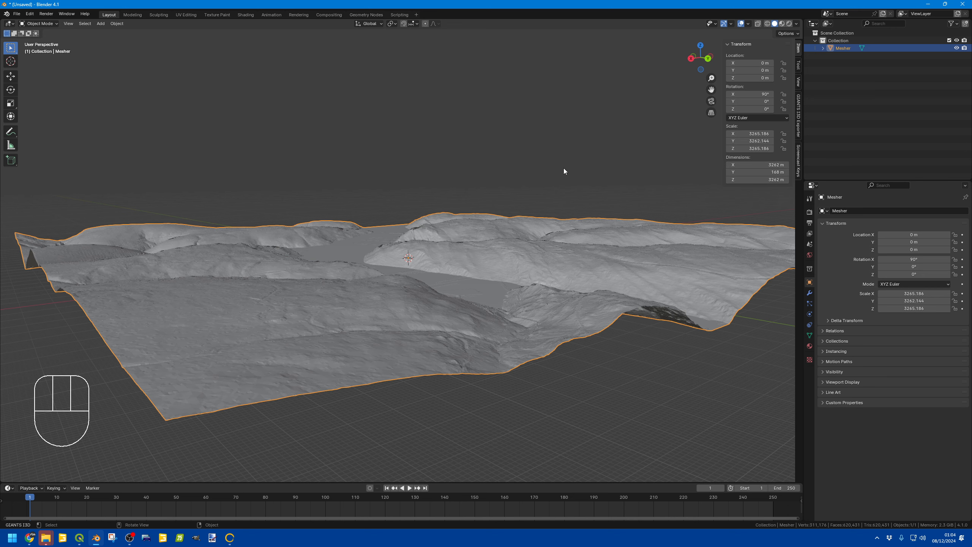
{"action": "key", "text": "alt"}
{"action": "right_click", "coordinate": [379, 203]}
{"action": "middle_click_drag", "start_coordinate": [386, 145], "coordinate": [421, 166]}
{"action": "scroll", "coordinate": [478, 180], "scroll_direction": "down", "scroll_amount": 5}
{"action": "scroll", "coordinate": [420, 166], "scroll_direction": "up", "scroll_amount": 4}
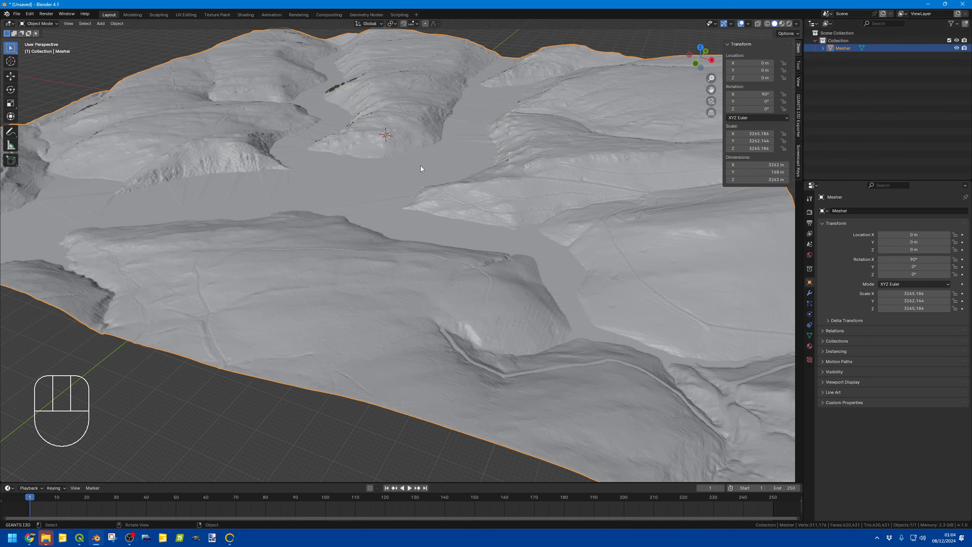
{"action": "left_click", "coordinate": [101, 24]}
{"action": "mouse_move", "coordinate": [118, 32]}
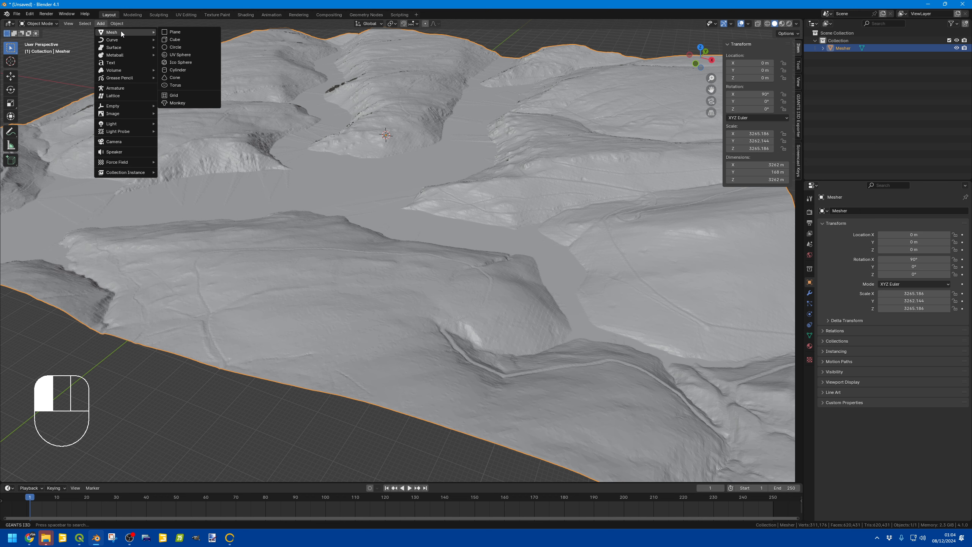
{"action": "left_click", "coordinate": [175, 39]}
Step: Set the cube's X, Y and Z dimensions to 2049 m
{"action": "left_click", "coordinate": [770, 165]}
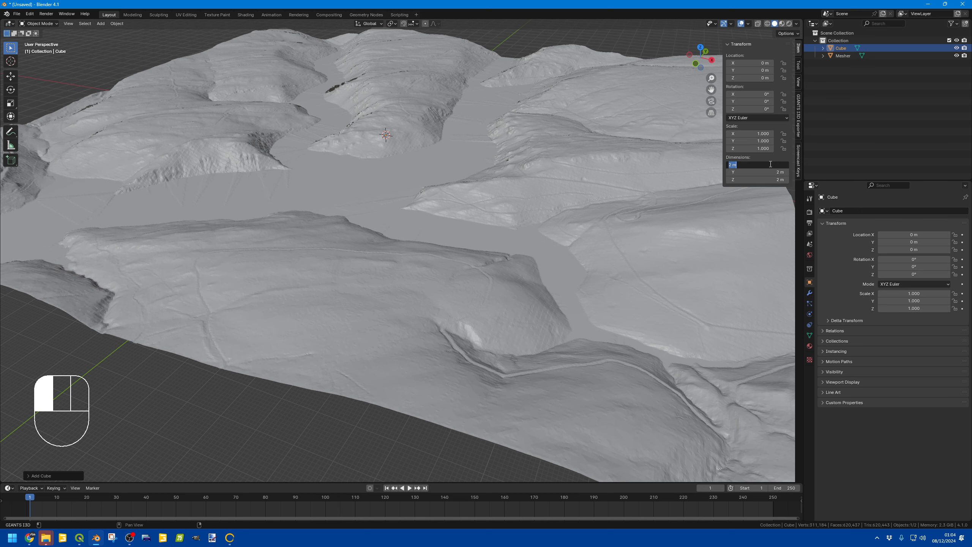
{"action": "type", "text": "204"}
{"action": "key", "text": "Tab"}
{"action": "key", "text": "Tab"}
{"action": "type", "text": "204"}
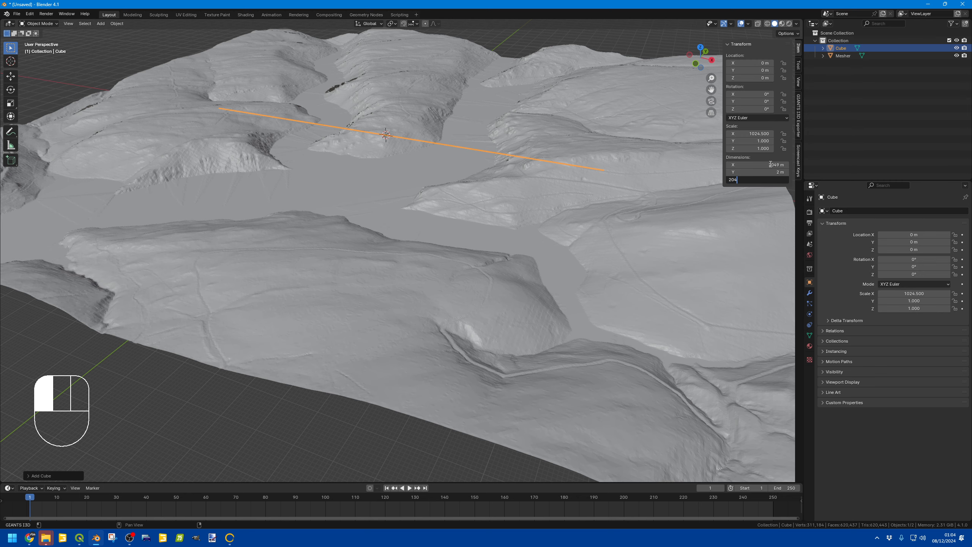
{"action": "type", "text": "9"}
{"action": "key", "text": "Return"}
{"action": "left_click", "coordinate": [775, 172]}
{"action": "type", "text": "204"}
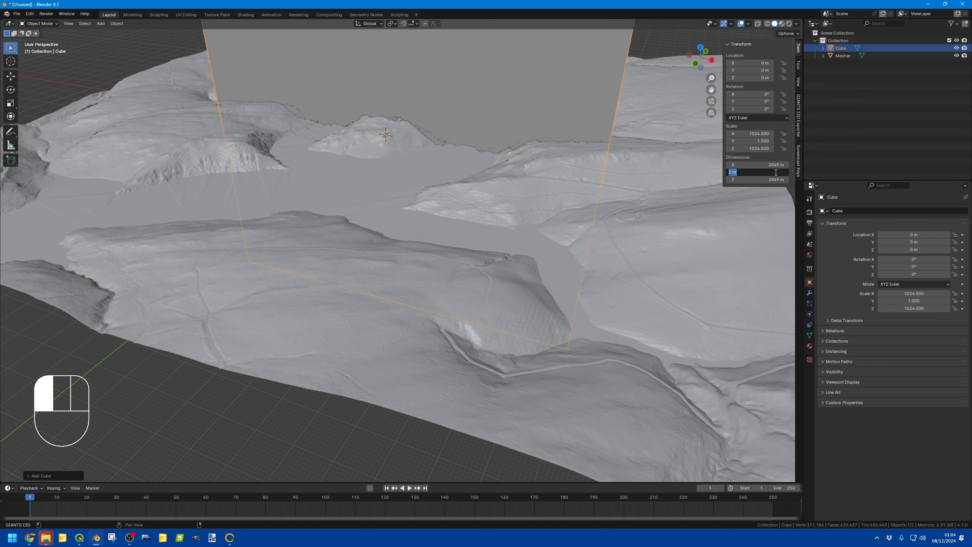
{"action": "type", "text": "9"}
{"action": "key", "text": "Return"}
Step: Scale the cube down along Z to about 419 m tall
{"action": "key", "text": "KP_Decimal"}
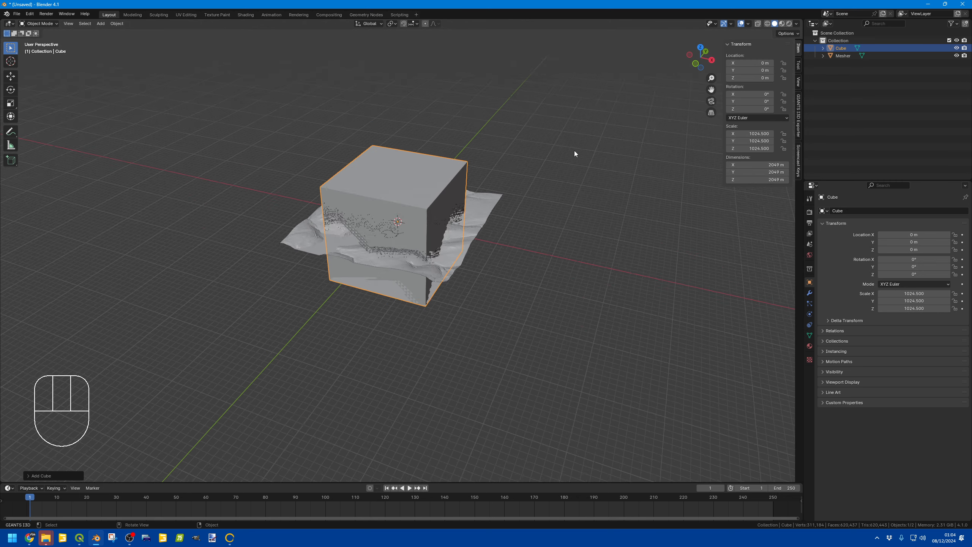
{"action": "middle_click_drag", "start_coordinate": [574, 151], "coordinate": [476, 175]}
{"action": "scroll", "coordinate": [412, 217], "scroll_direction": "up", "scroll_amount": 6}
{"action": "key", "text": "s"}
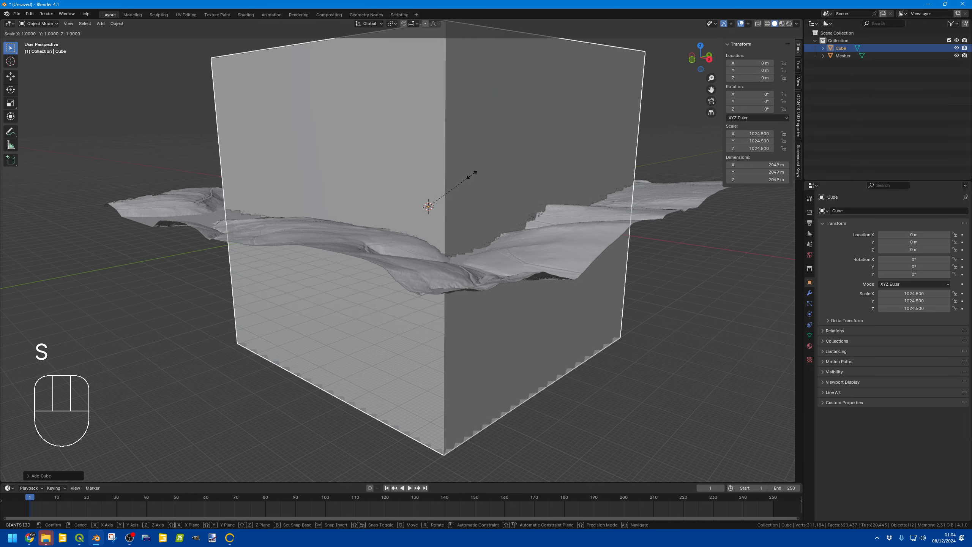
{"action": "key", "text": "z"}
{"action": "left_click", "coordinate": [427, 198]}
{"action": "middle_click_drag", "start_coordinate": [427, 198], "coordinate": [567, 213]}
{"action": "middle_click_drag", "start_coordinate": [307, 240], "coordinate": [473, 208], "text": "shift"}
{"action": "middle_click_drag", "start_coordinate": [377, 220], "coordinate": [424, 205]}
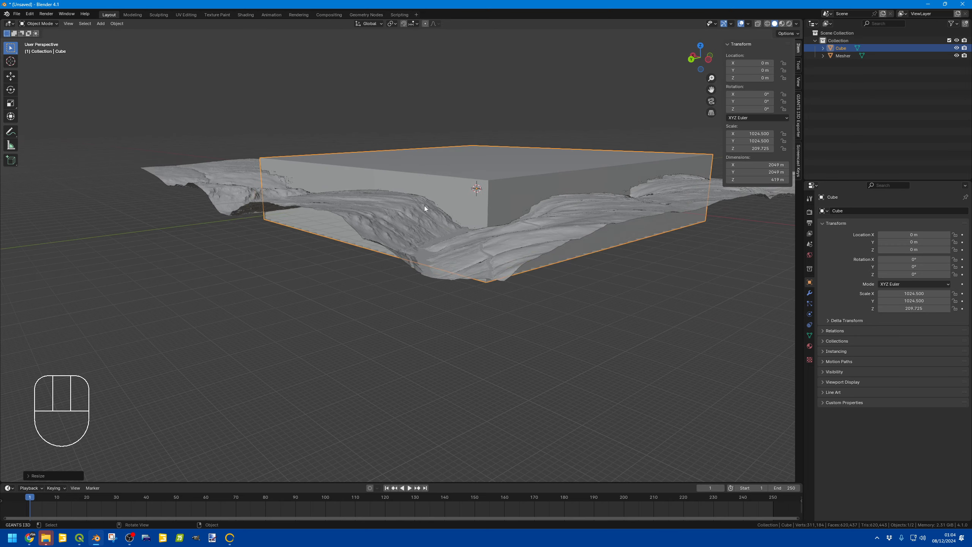
Step: Cut the cube out of the terrain mesh with a Boolean Difference modifier and apply it
{"action": "scroll", "coordinate": [423, 205], "scroll_direction": "up", "scroll_amount": 1}
{"action": "left_click", "coordinate": [594, 56]}
{"action": "left_click", "coordinate": [563, 165]}
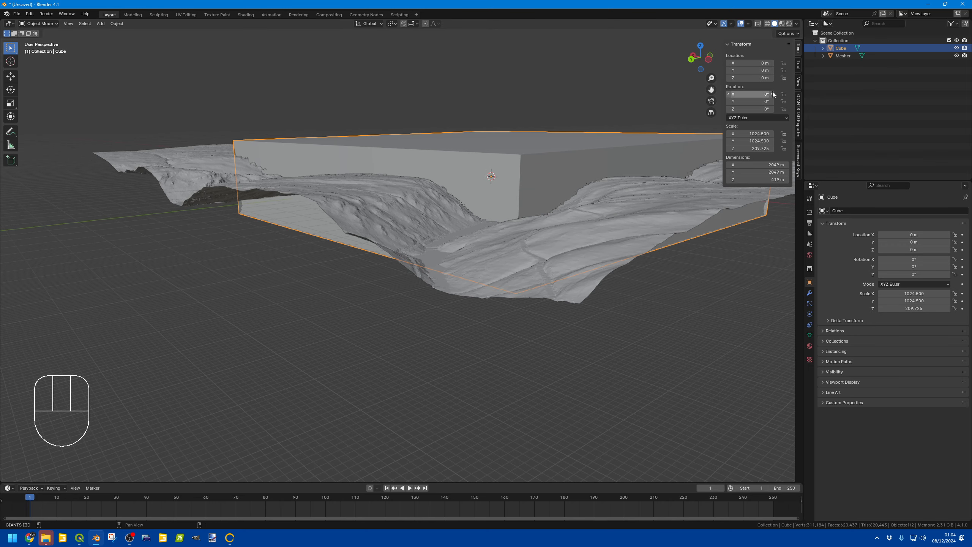
{"action": "left_click", "coordinate": [843, 55]}
{"action": "left_click", "coordinate": [810, 293]}
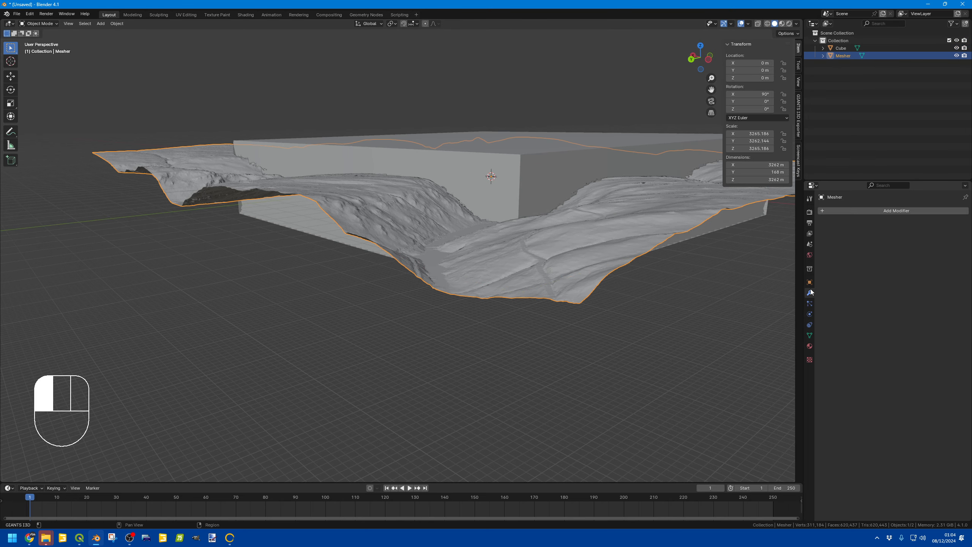
{"action": "left_click", "coordinate": [858, 211]}
{"action": "left_click", "coordinate": [831, 226]}
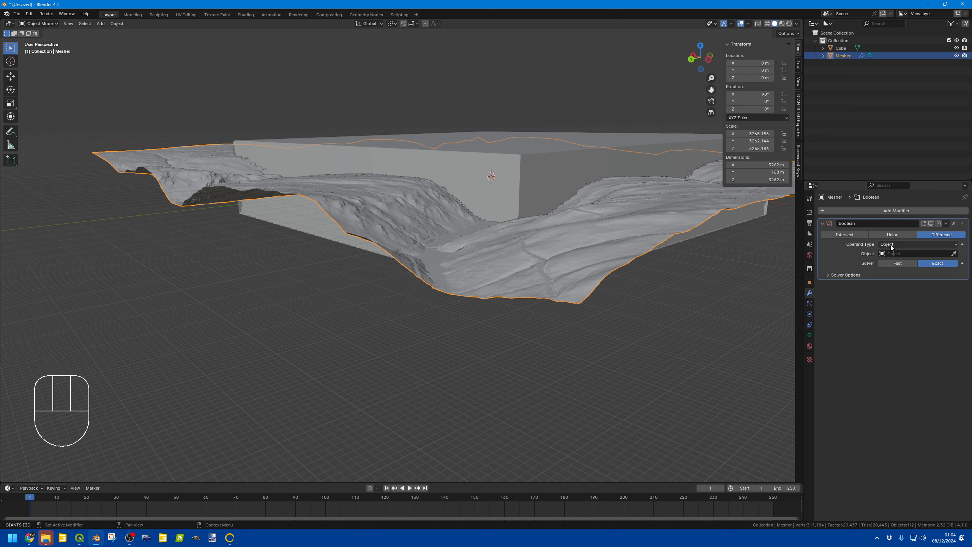
{"action": "left_click", "coordinate": [881, 255]}
{"action": "left_click", "coordinate": [911, 264]}
{"action": "left_click", "coordinate": [946, 223]}
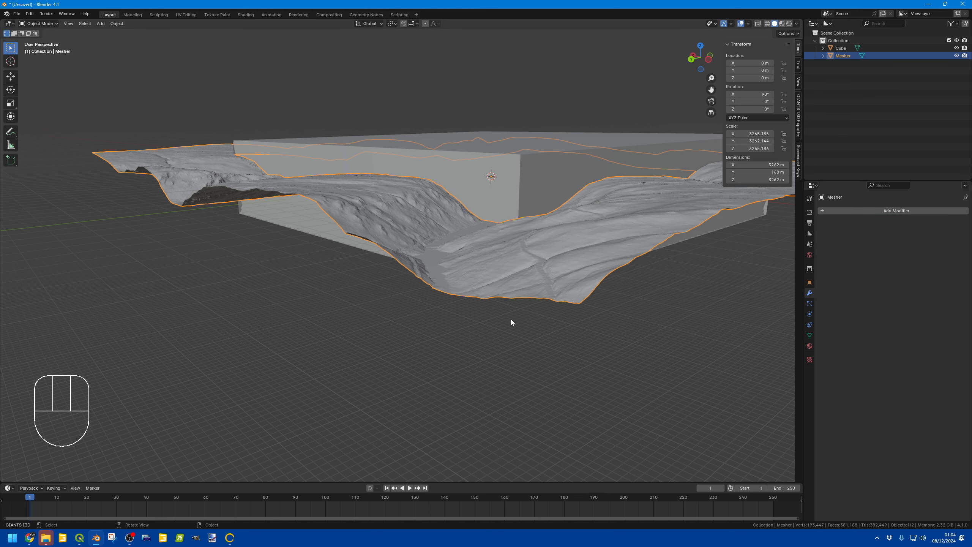
Step: Hide the cube to inspect the hollowed terrain frame
{"action": "left_click", "coordinate": [513, 149]}
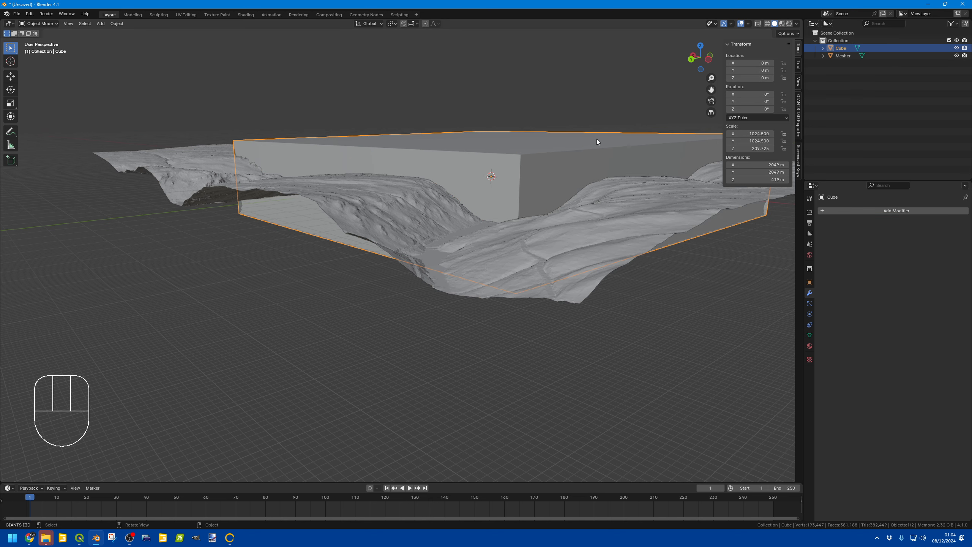
{"action": "left_click", "coordinate": [956, 48]}
{"action": "middle_click_drag", "start_coordinate": [553, 124], "coordinate": [547, 274]}
{"action": "scroll", "coordinate": [440, 199], "scroll_direction": "down", "scroll_amount": 3}
{"action": "middle_click_drag", "start_coordinate": [547, 274], "coordinate": [591, 241], "text": "shift"}
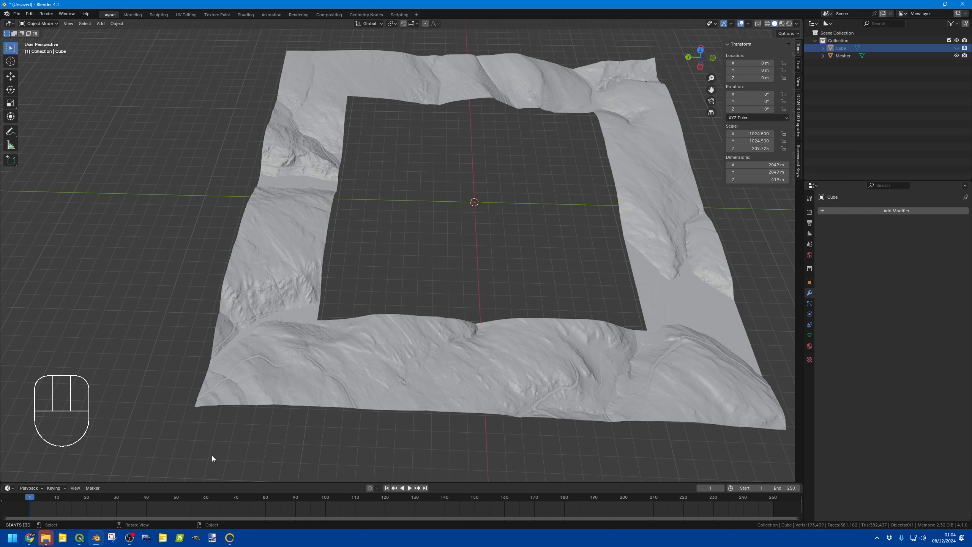
Step: Switch to QGIS and check the installed QuickMapServices plugin in the plugin manager
{"action": "left_click", "coordinate": [79, 537]}
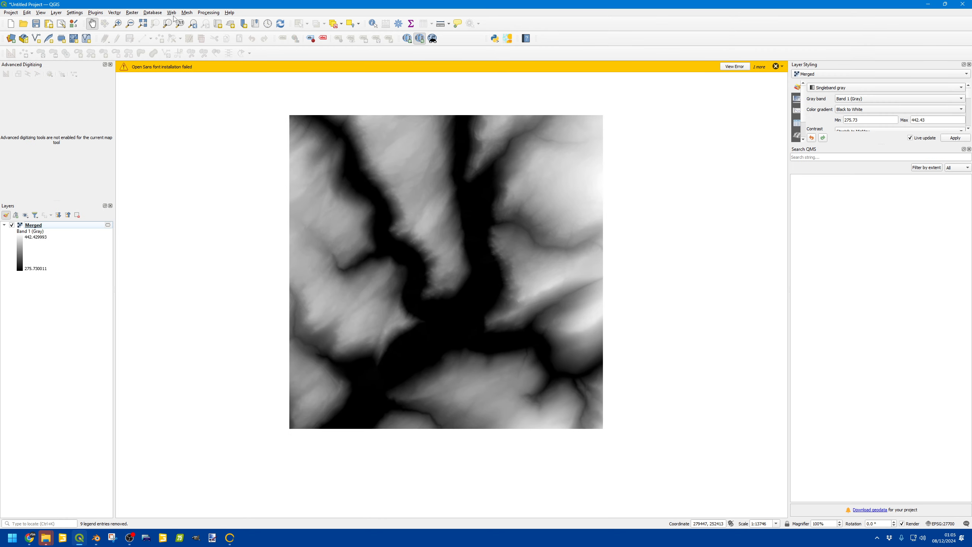
{"action": "left_click", "coordinate": [98, 13]}
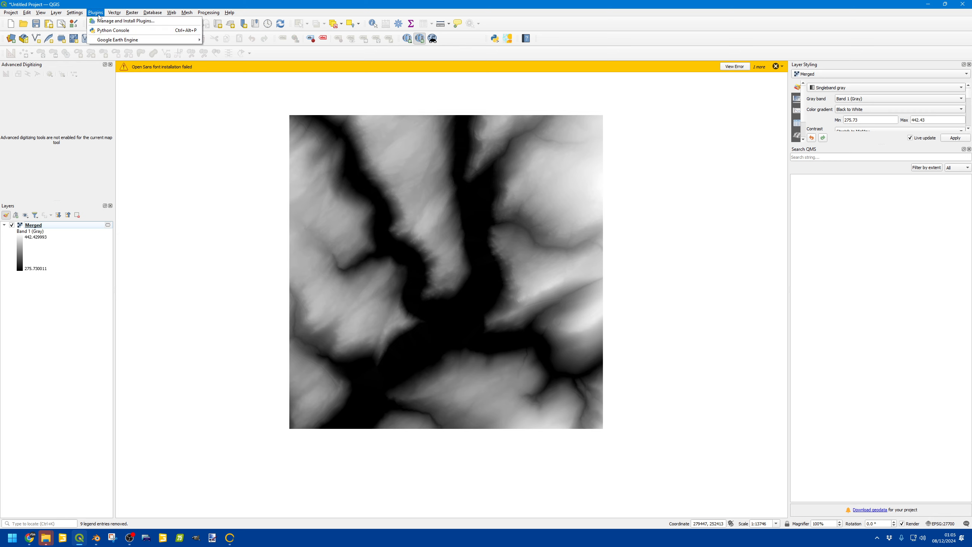
{"action": "left_click", "coordinate": [125, 21]}
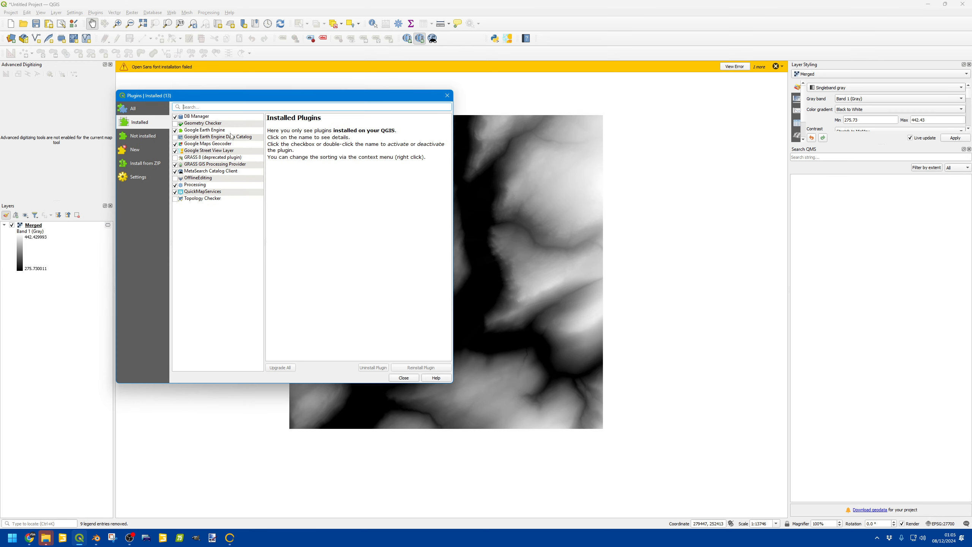
{"action": "left_click", "coordinate": [203, 191]}
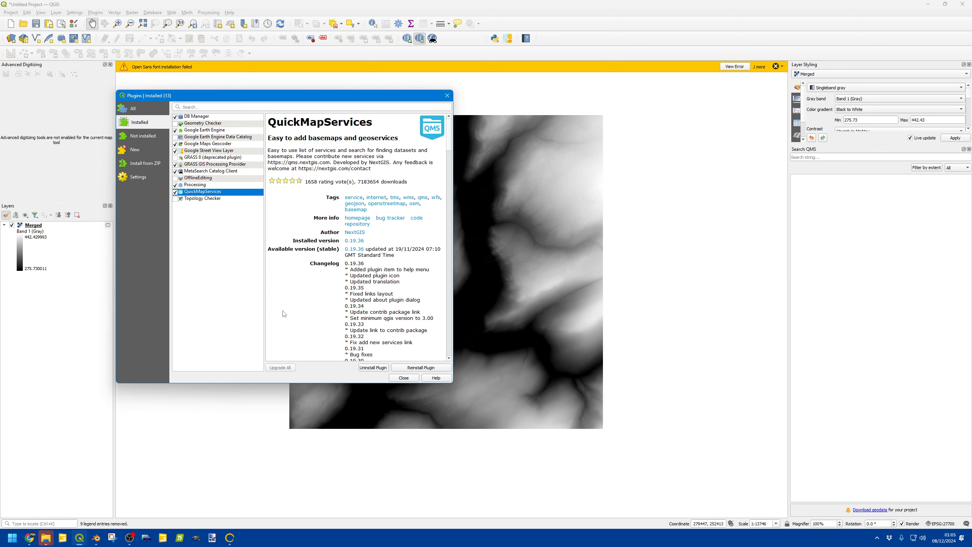
{"action": "left_click", "coordinate": [404, 378]}
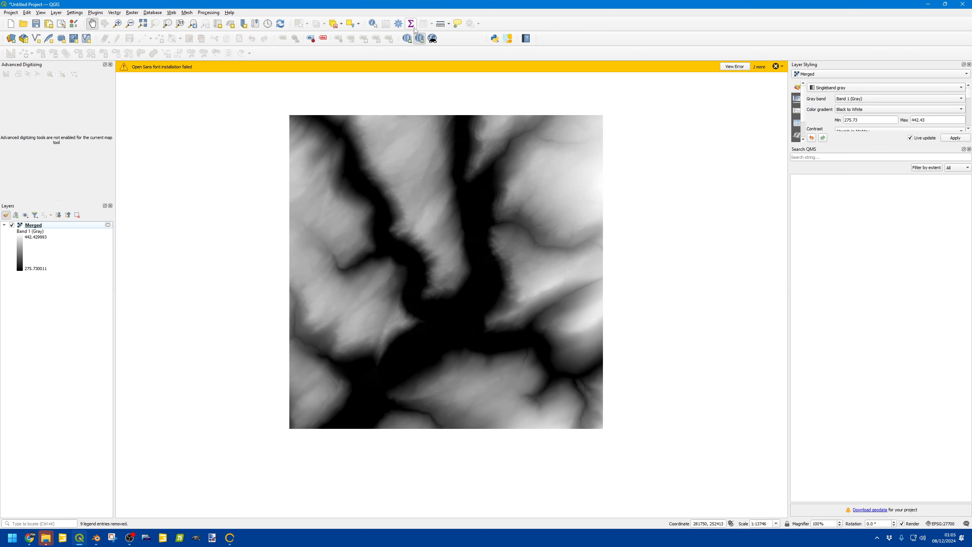
Step: Add the Bing Satellite basemap through QuickMapServices and hide the Merged height layer
{"action": "left_click", "coordinate": [410, 42]}
{"action": "mouse_move", "coordinate": [457, 66]}
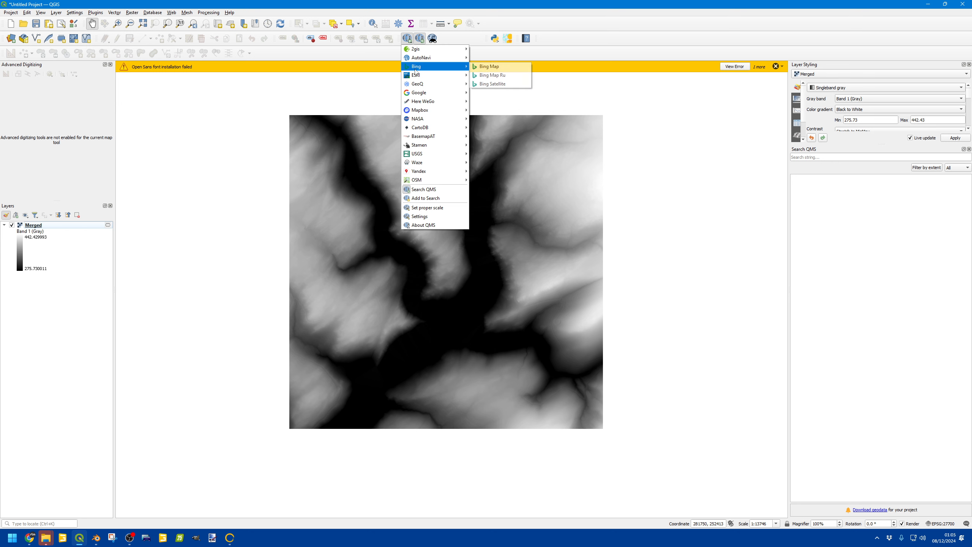
{"action": "left_click", "coordinate": [493, 84]}
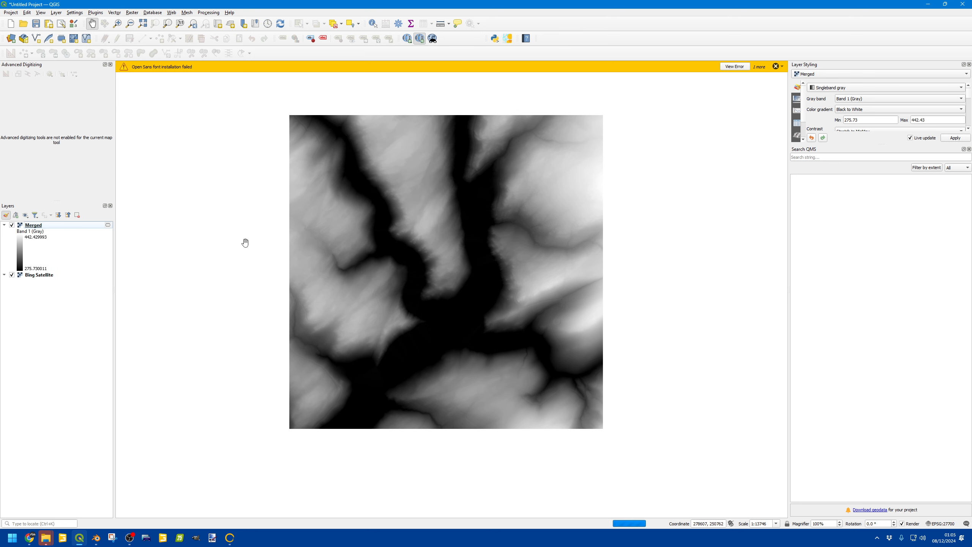
{"action": "left_click", "coordinate": [12, 226]}
{"action": "left_click", "coordinate": [11, 225]}
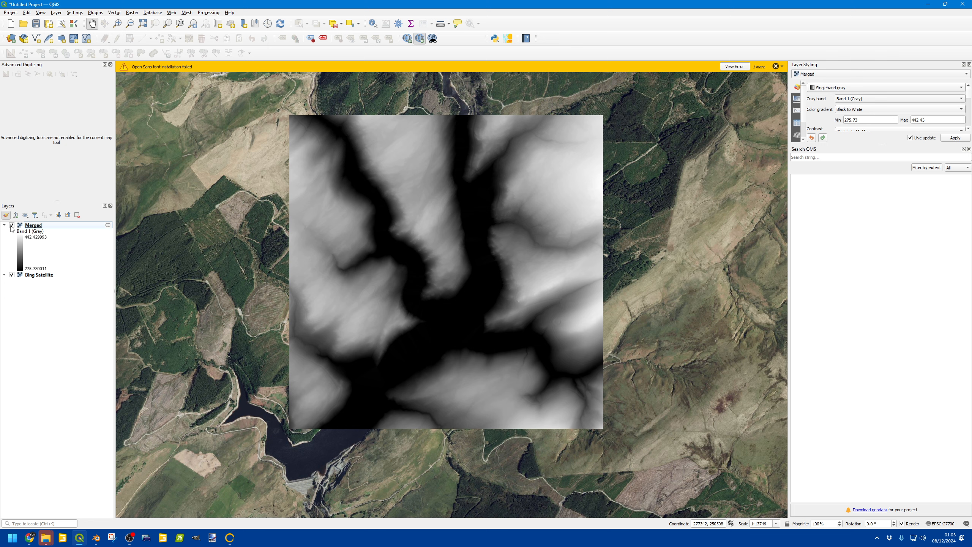
{"action": "left_click", "coordinate": [42, 276]}
{"action": "left_click", "coordinate": [11, 225]}
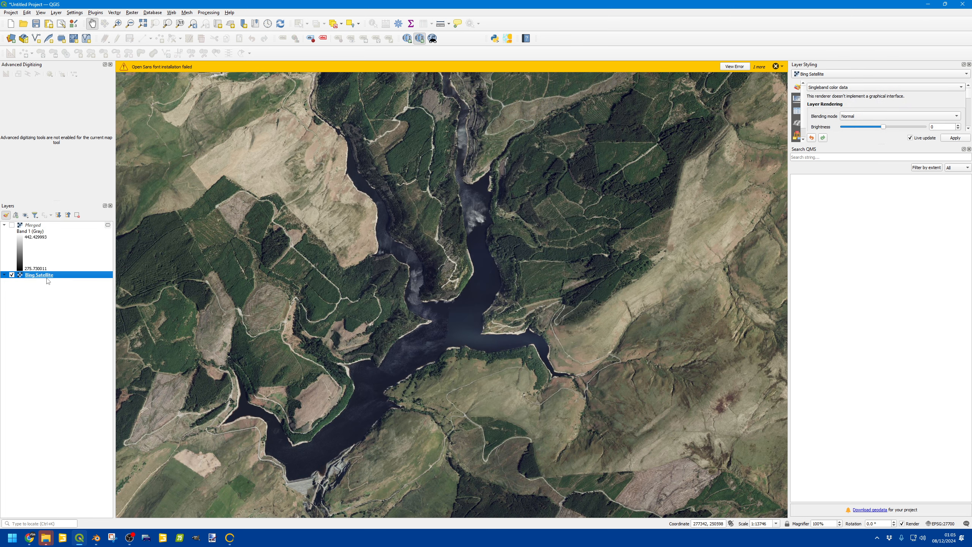
{"action": "left_click", "coordinate": [11, 12]}
{"action": "mouse_move", "coordinate": [53, 128]}
{"action": "left_click", "coordinate": [153, 136]}
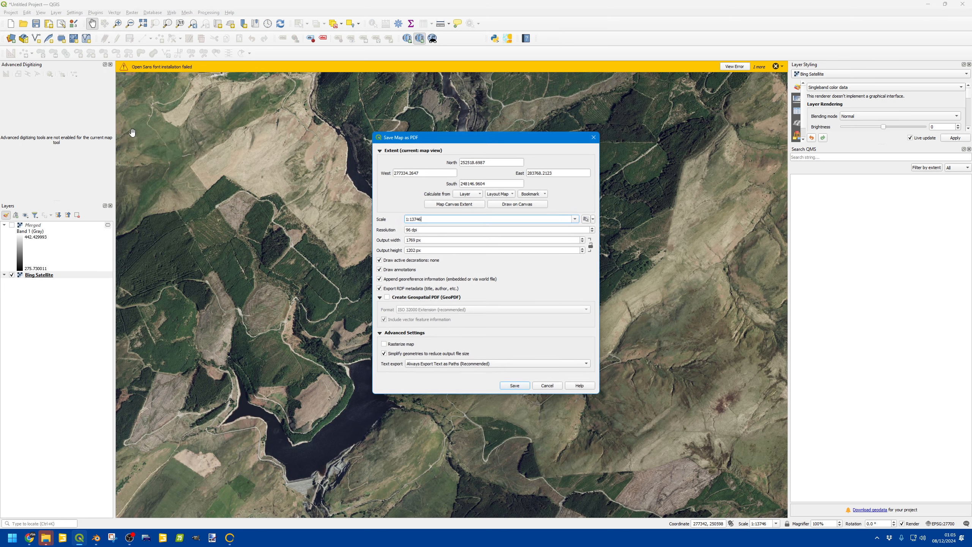
{"action": "left_click", "coordinate": [588, 136]}
{"action": "left_click", "coordinate": [10, 12]}
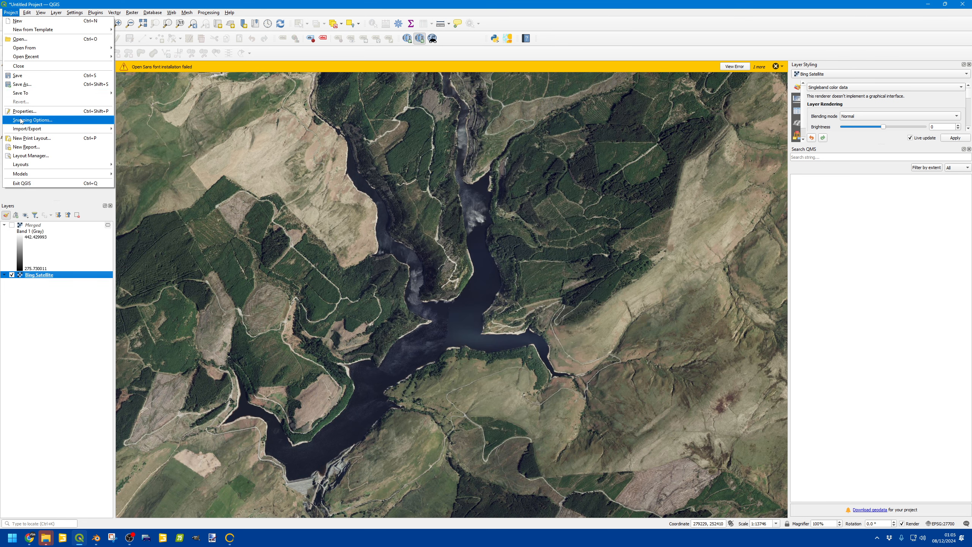
{"action": "left_click", "coordinate": [22, 124]}
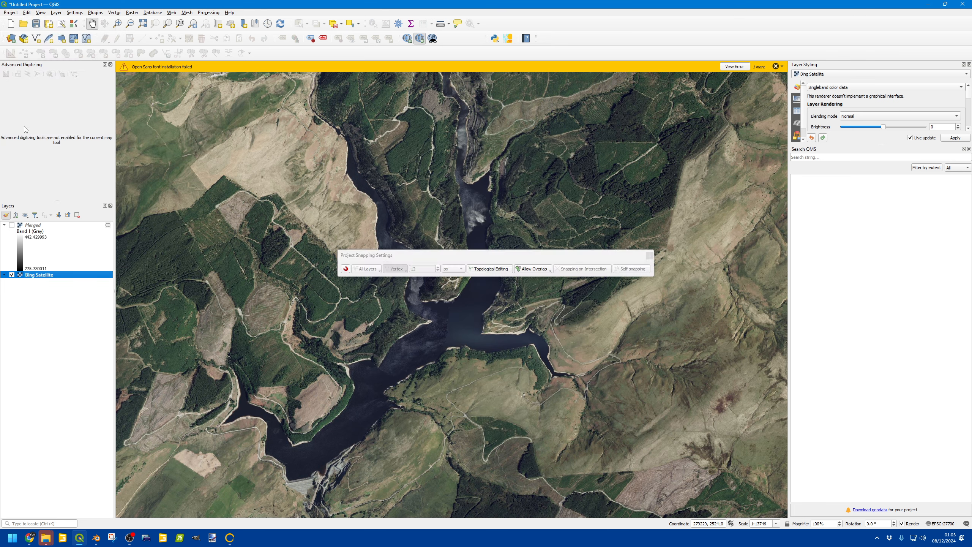
{"action": "left_click", "coordinate": [647, 254]}
{"action": "left_click", "coordinate": [11, 12]}
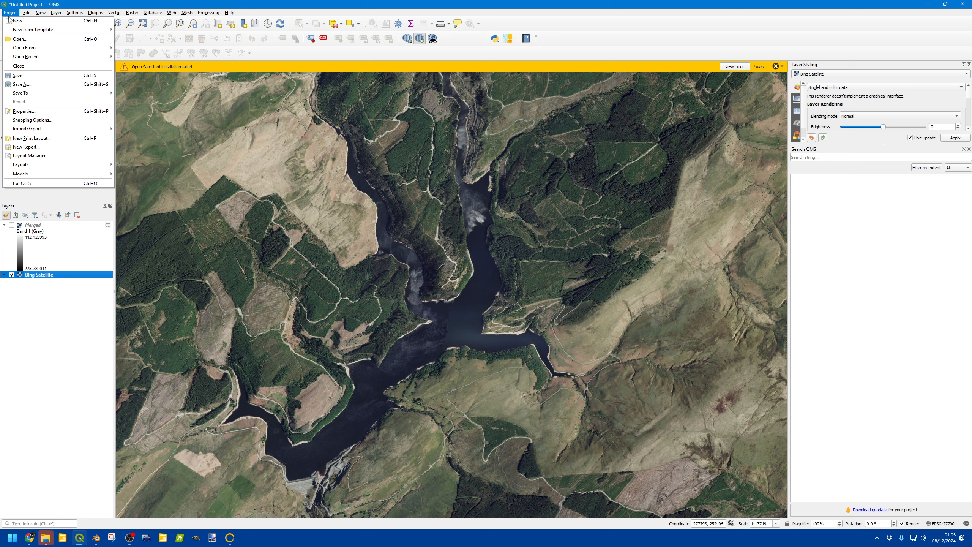
{"action": "left_click", "coordinate": [33, 127]}
{"action": "left_click", "coordinate": [649, 256]}
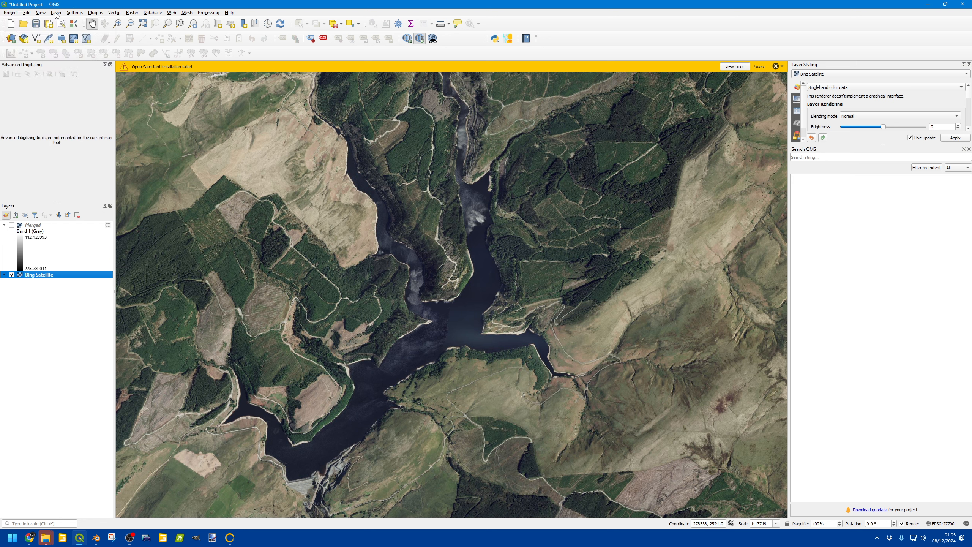
Step: Export the map as an image using the Merged layer's extent at 380 dpi, giving 3262 px output
{"action": "left_click", "coordinate": [9, 12]}
{"action": "mouse_move", "coordinate": [43, 129]}
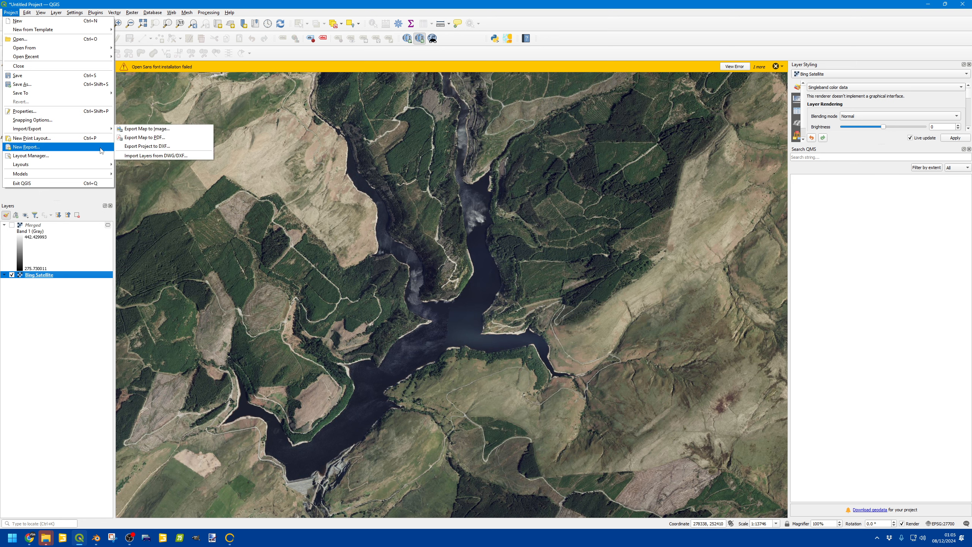
{"action": "left_click", "coordinate": [150, 129]}
{"action": "left_click", "coordinate": [465, 200]}
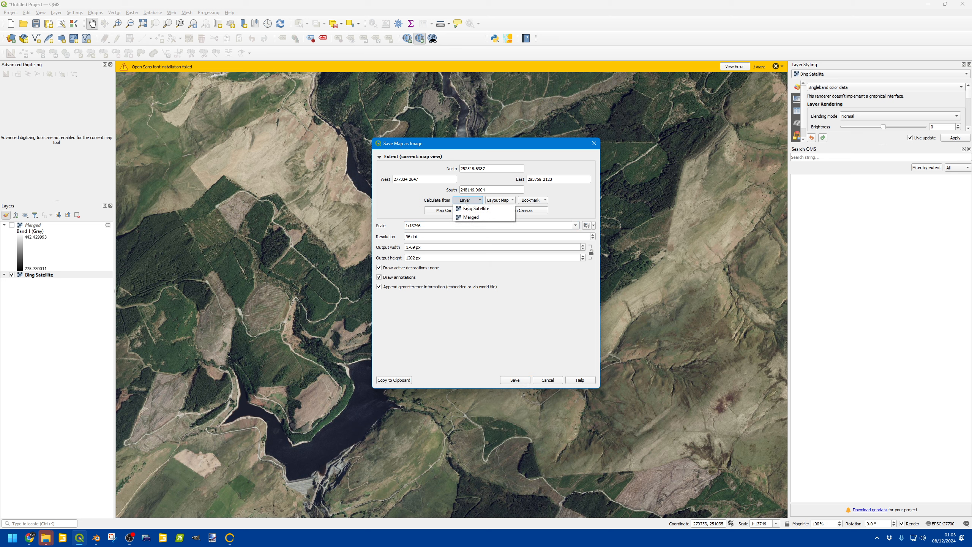
{"action": "left_click", "coordinate": [469, 217]}
{"action": "left_click", "coordinate": [409, 236]}
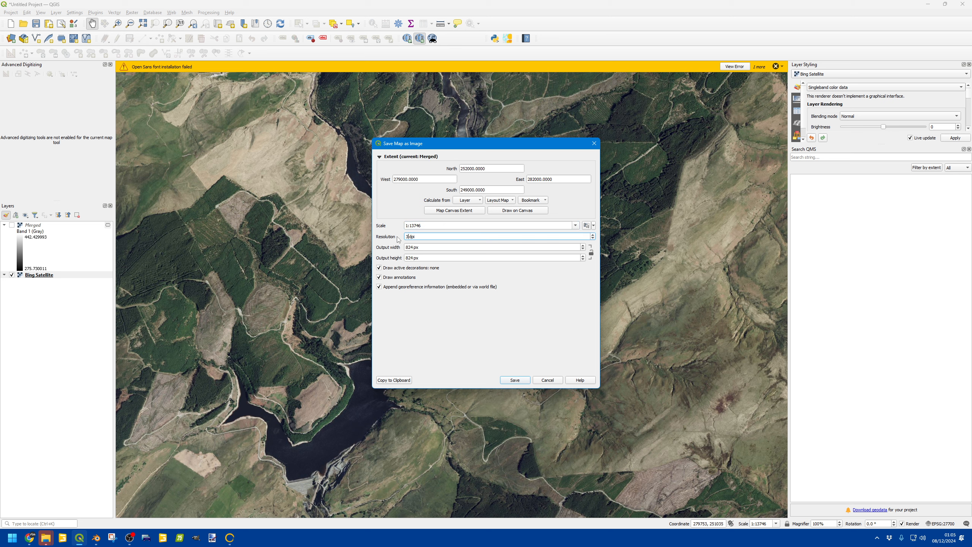
{"action": "left_click", "coordinate": [442, 224]}
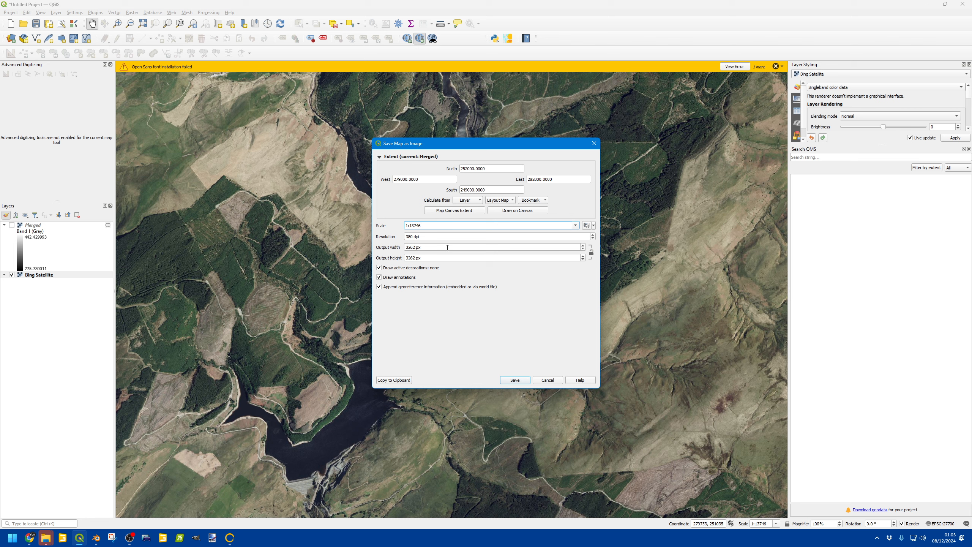
{"action": "left_click", "coordinate": [504, 379]}
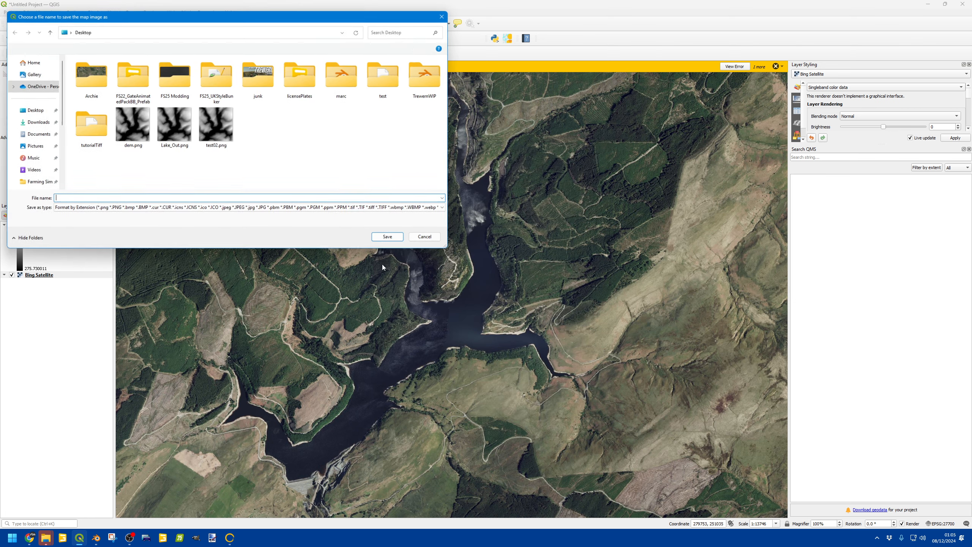
Step: Save the exported image on the Desktop as test02sat.png
{"action": "left_click", "coordinate": [199, 138]}
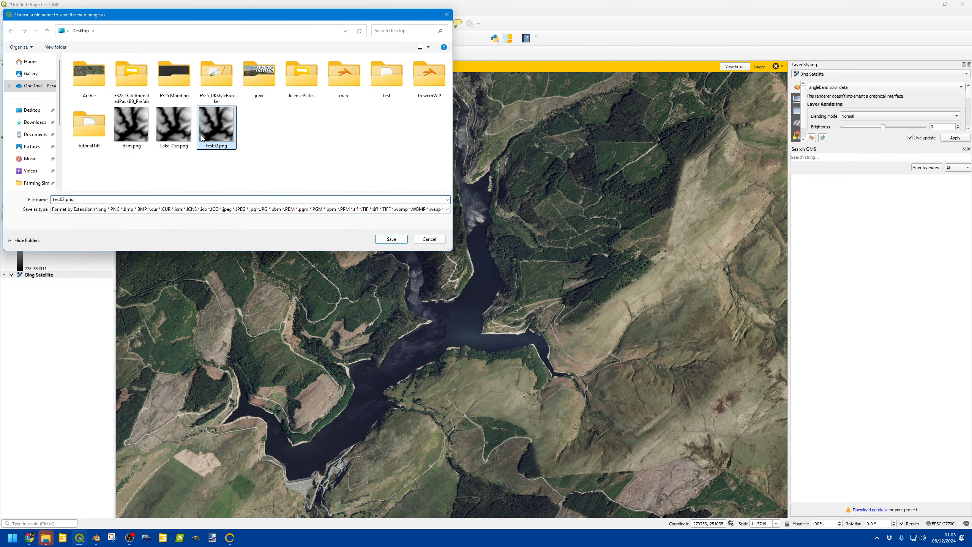
{"action": "left_click", "coordinate": [63, 199]}
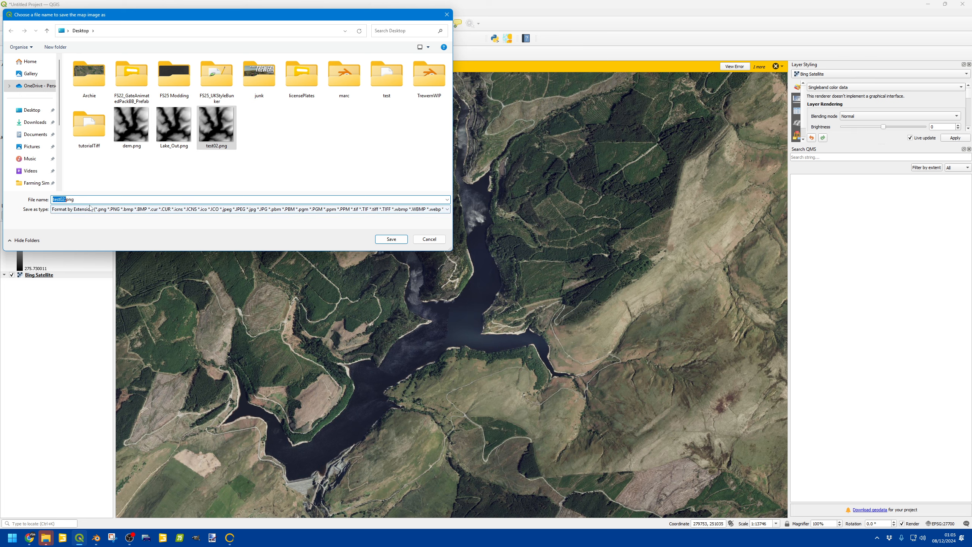
{"action": "key", "text": "Left"}
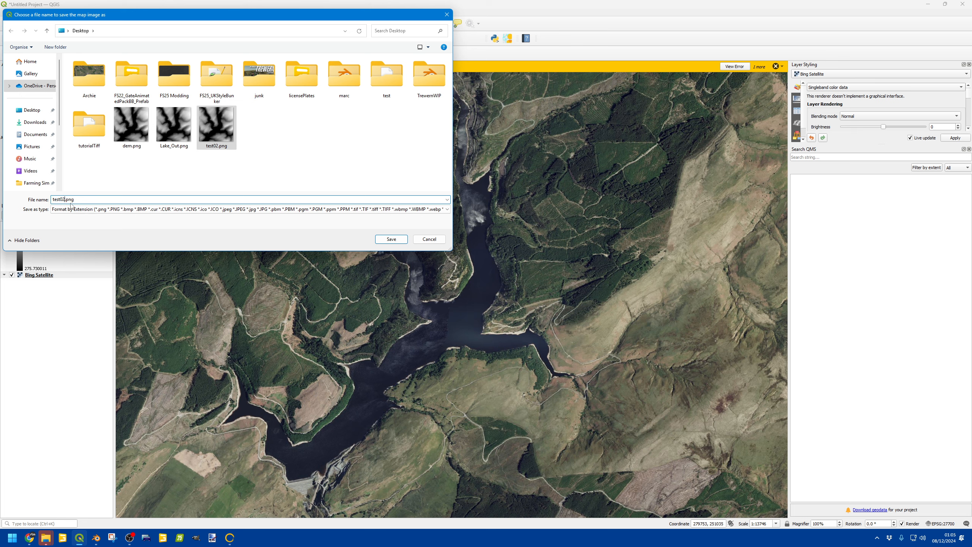
{"action": "type", "text": "saa"}
{"action": "key", "text": "Return"}
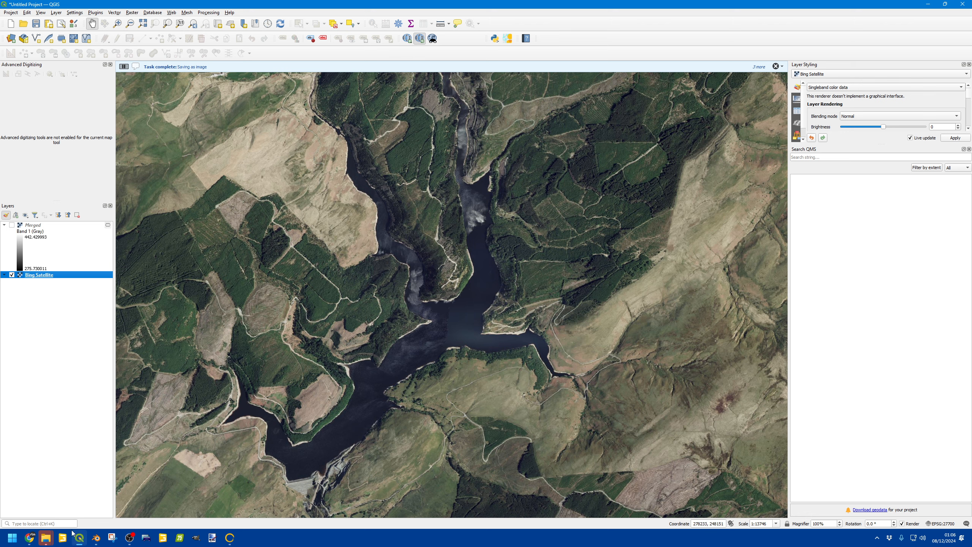
Step: Switch back to Blender and give the terrain mesh a new material named sat
{"action": "left_click", "coordinate": [96, 538]}
{"action": "left_click", "coordinate": [569, 334]}
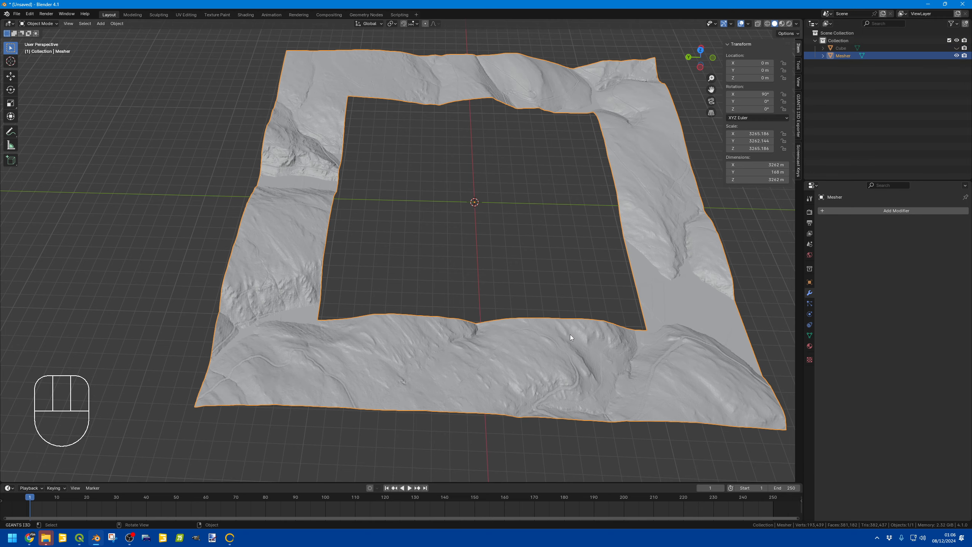
{"action": "left_click", "coordinate": [810, 346]}
{"action": "left_click", "coordinate": [850, 243]}
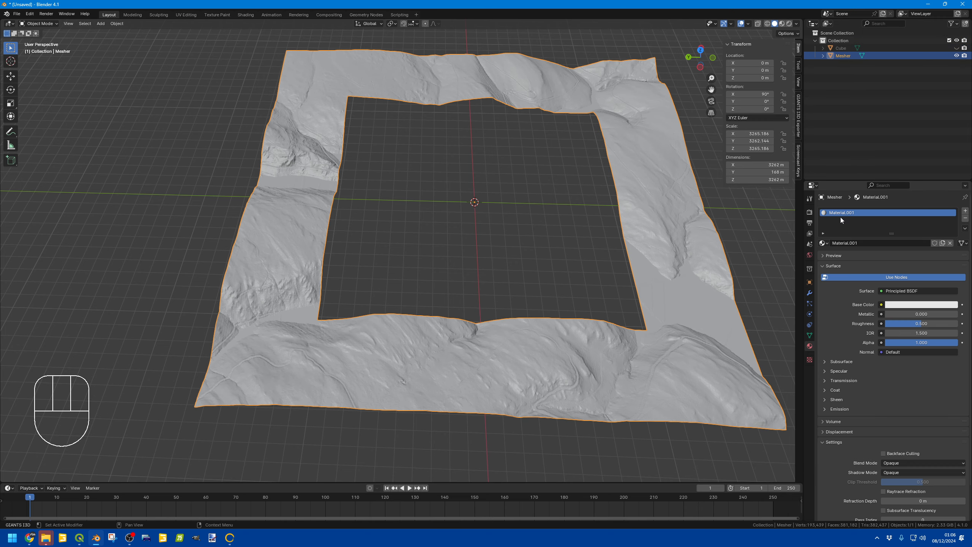
{"action": "double_click", "coordinate": [842, 211]}
{"action": "type", "text": "sat"}
{"action": "key", "text": "Return"}
Step: Set the sat material's base colour to an Image Texture loading test02sat.png
{"action": "left_click", "coordinate": [881, 304]}
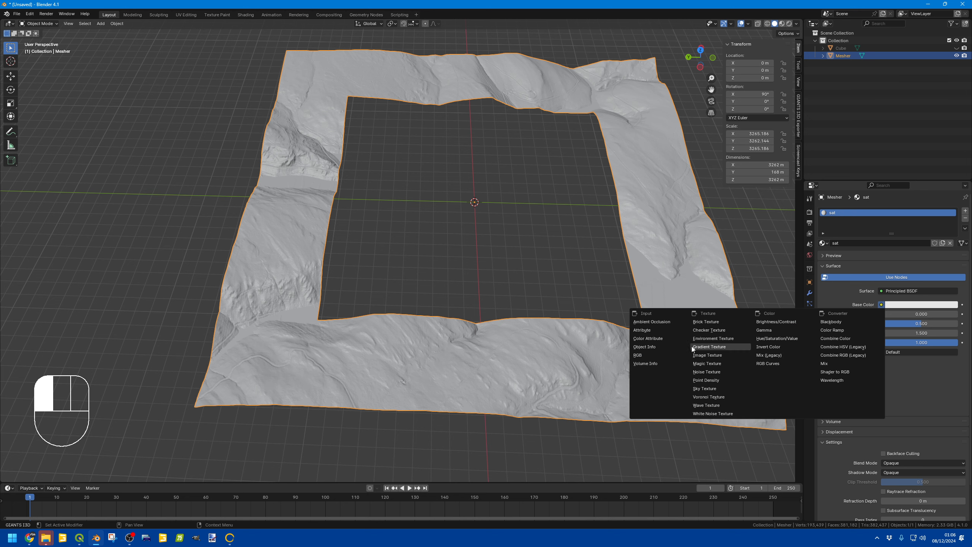
{"action": "left_click", "coordinate": [723, 358]}
{"action": "left_click", "coordinate": [916, 314]}
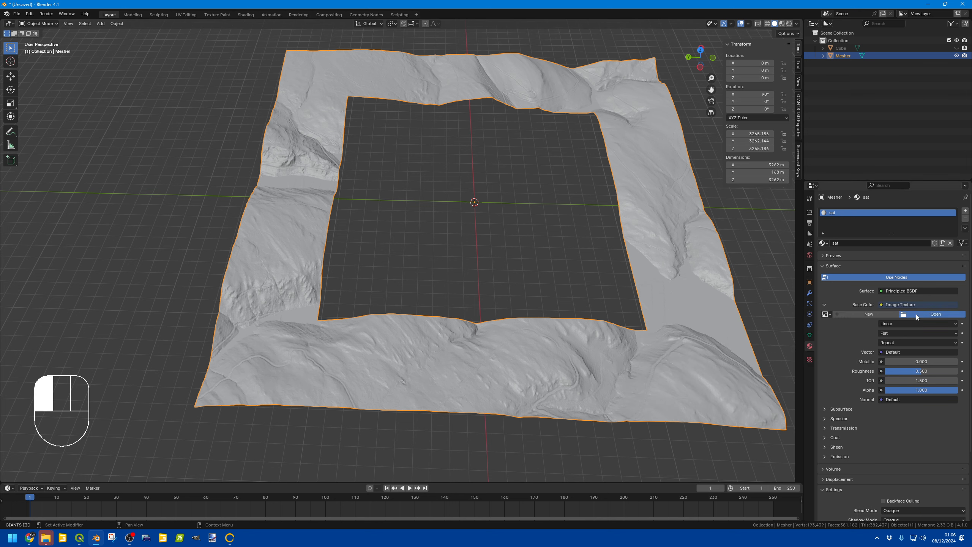
{"action": "left_click", "coordinate": [235, 219]}
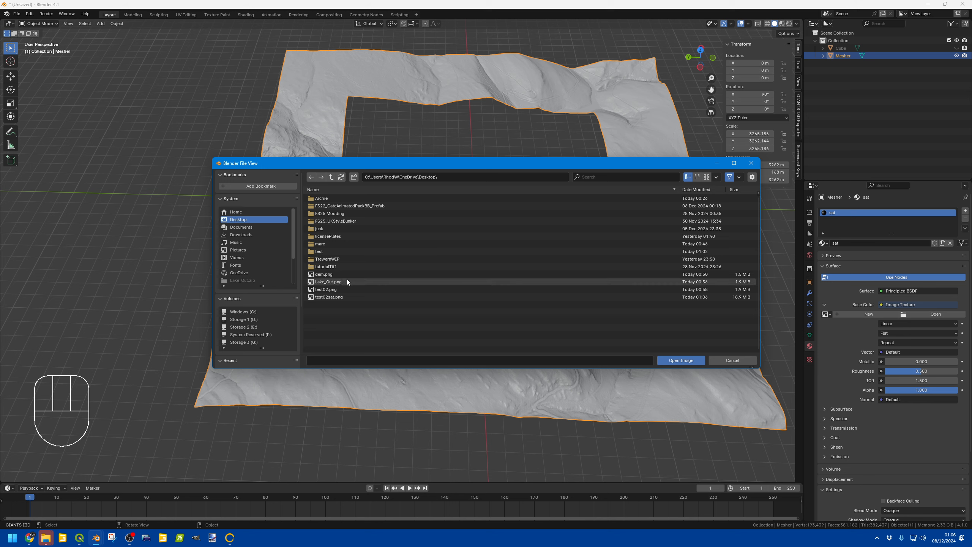
{"action": "left_click", "coordinate": [325, 298]}
{"action": "left_click", "coordinate": [685, 360]}
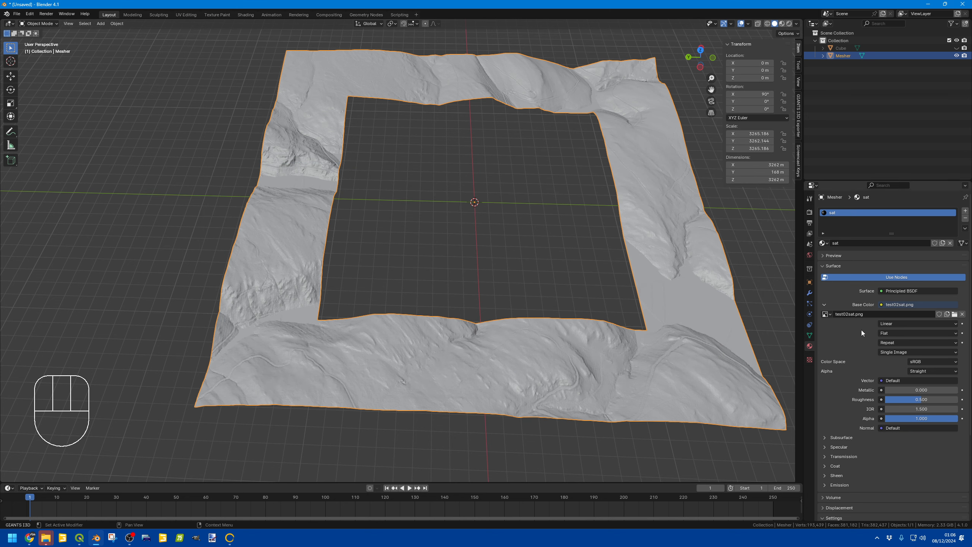
Step: Switch the viewport to Material Preview shading to view the satellite-textured terrain
{"action": "left_click", "coordinate": [781, 24]}
{"action": "mouse_move", "coordinate": [526, 257]}
{"action": "middle_mouse_down"}
{"action": "mouse_move", "coordinate": [554, 211]}
{"action": "mouse_move", "coordinate": [573, 232]}
{"action": "mouse_move", "coordinate": [538, 265]}
{"action": "middle_mouse_up"}
{"action": "left_click", "coordinate": [347, 180]}
{"action": "middle_click_drag", "start_coordinate": [347, 181], "coordinate": [493, 184]}
{"action": "left_click", "coordinate": [493, 128]}
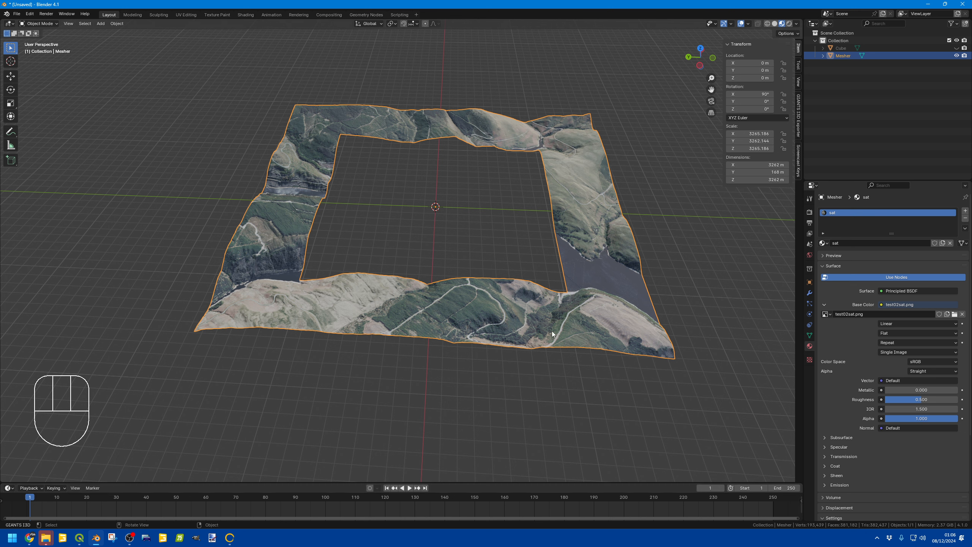
Step: QuadriFlow-remesh the terrain mesh to 15000 faces with Preserve Sharp, Preserve Mesh Boundary and Preserve Attributes enabled
{"action": "left_click", "coordinate": [809, 336]}
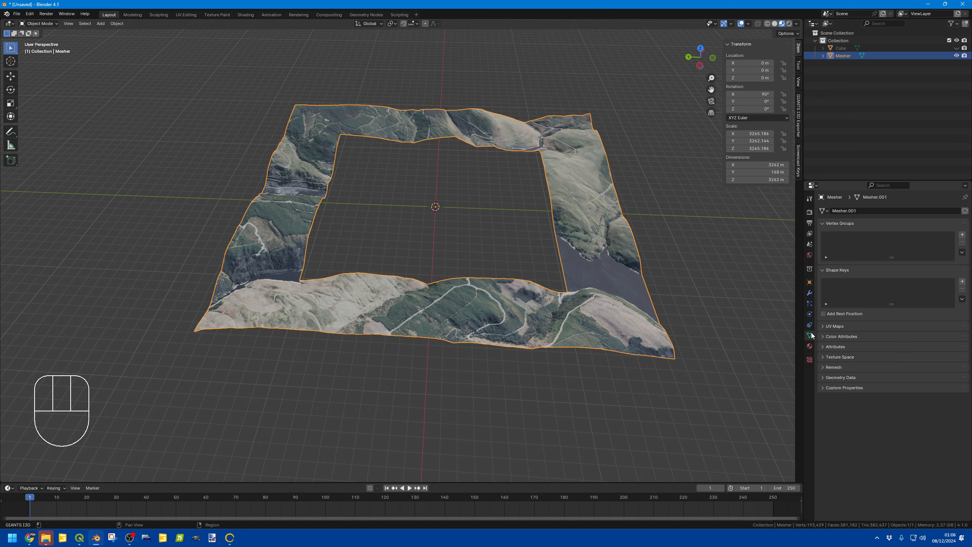
{"action": "left_click", "coordinate": [824, 368]}
{"action": "left_click", "coordinate": [944, 378]}
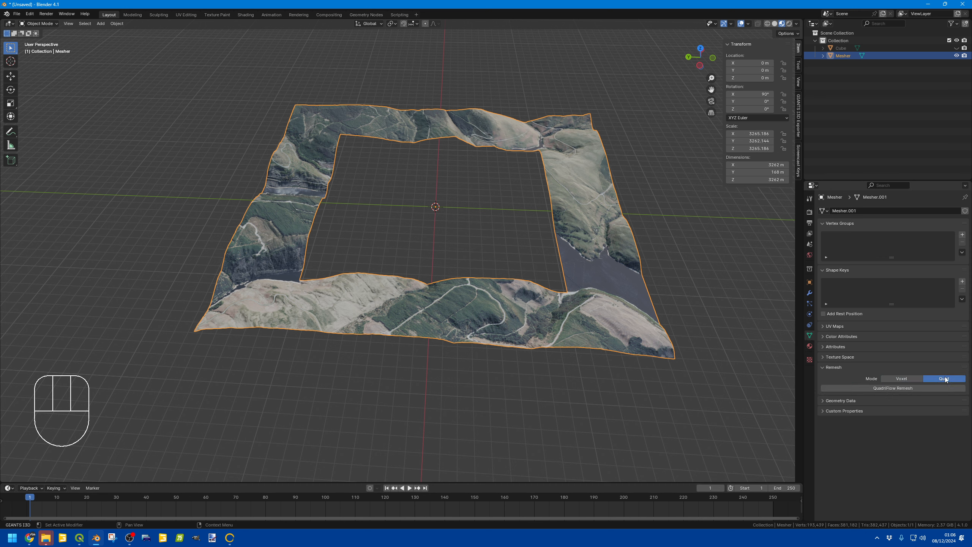
{"action": "left_click", "coordinate": [907, 388]}
{"action": "left_click", "coordinate": [936, 441]}
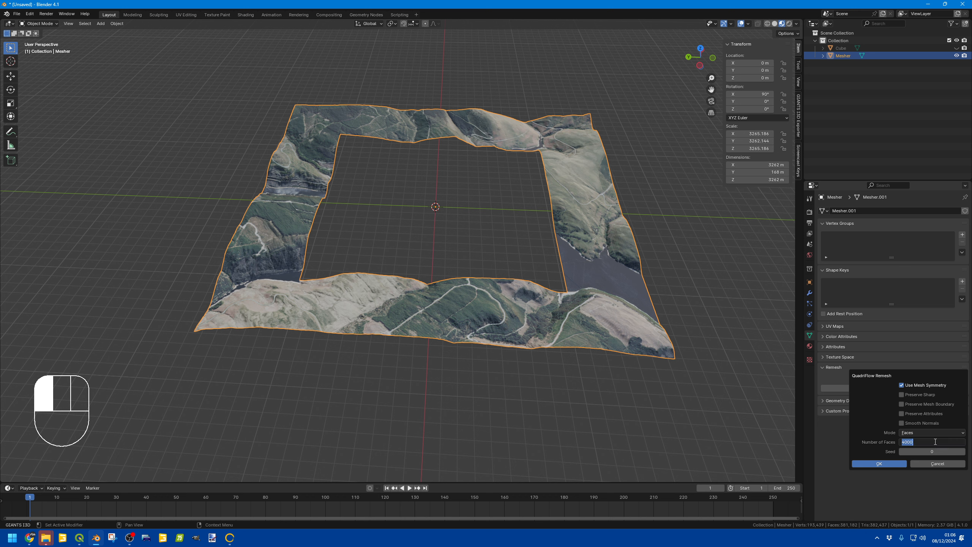
{"action": "type", "text": "15000"}
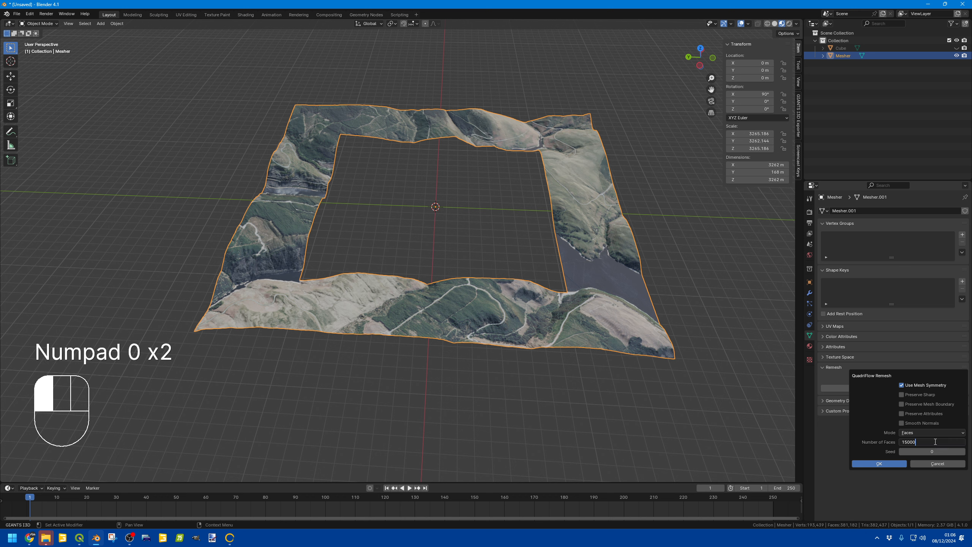
{"action": "left_click", "coordinate": [901, 395]}
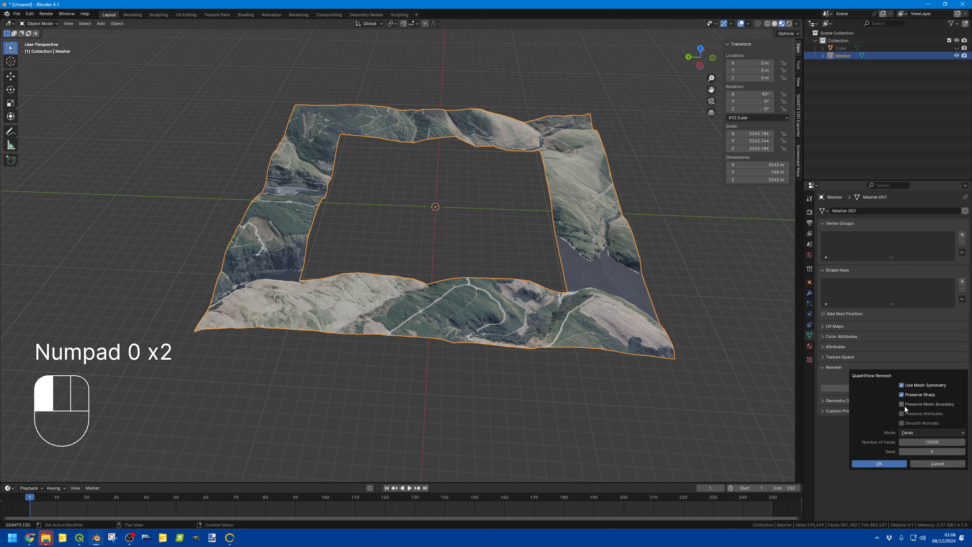
{"action": "left_click", "coordinate": [902, 405]}
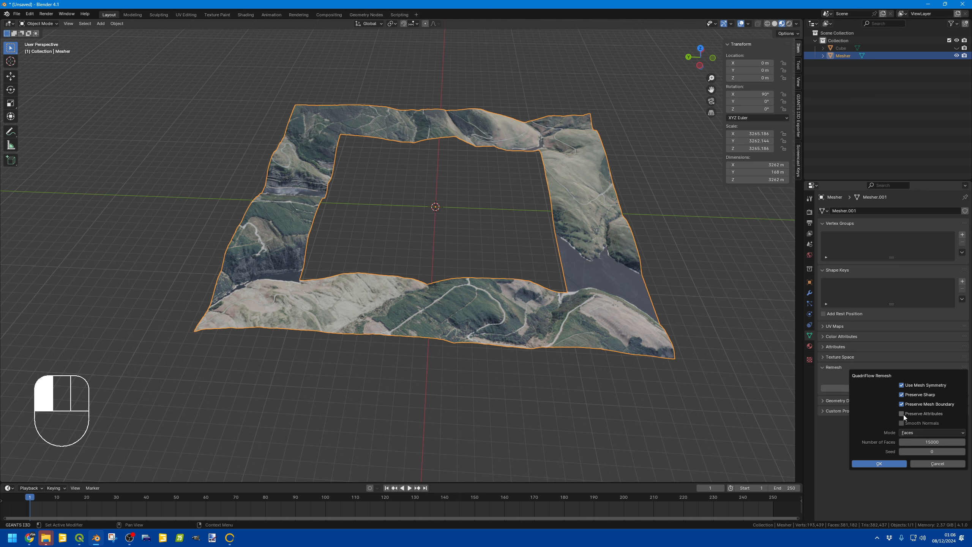
{"action": "left_click", "coordinate": [903, 414]}
{"action": "left_click", "coordinate": [879, 463]}
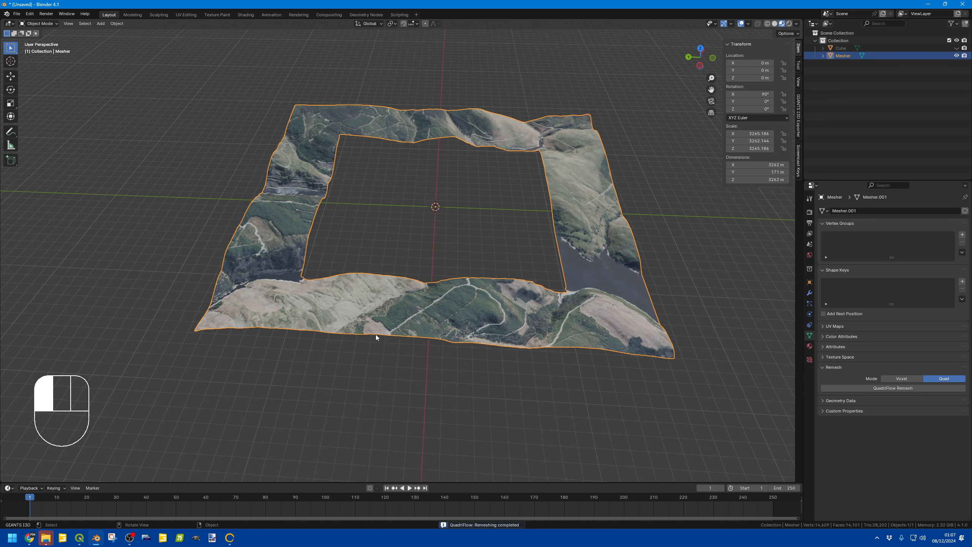
Step: Inspect the remeshed terrain in Edit Mode and from a lower viewing angle
{"action": "key", "text": "Tab"}
{"action": "middle_click_drag", "start_coordinate": [375, 334], "coordinate": [463, 276]}
{"action": "key", "text": "Tab"}
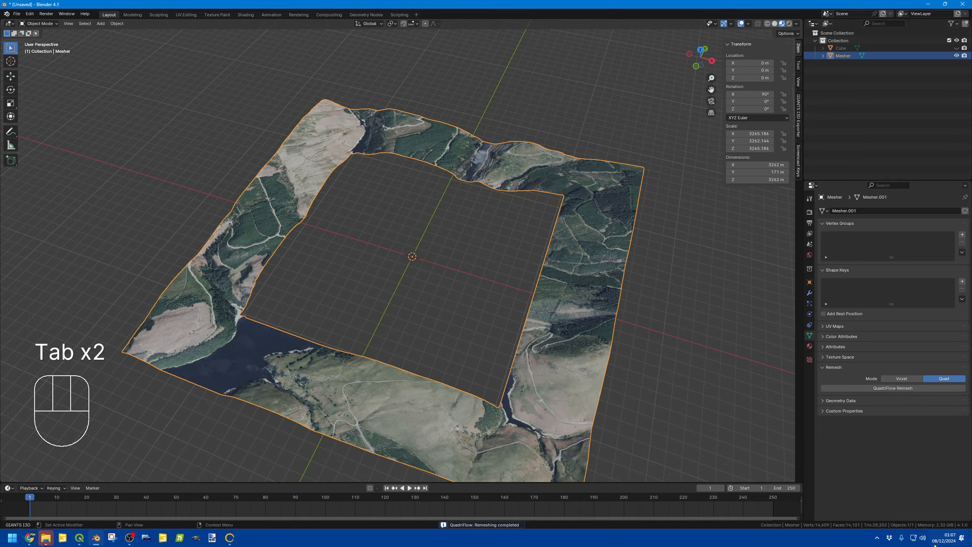
{"action": "middle_click_drag", "start_coordinate": [436, 324], "coordinate": [425, 276]}
{"action": "scroll", "coordinate": [423, 276], "scroll_direction": "down", "scroll_amount": 2}
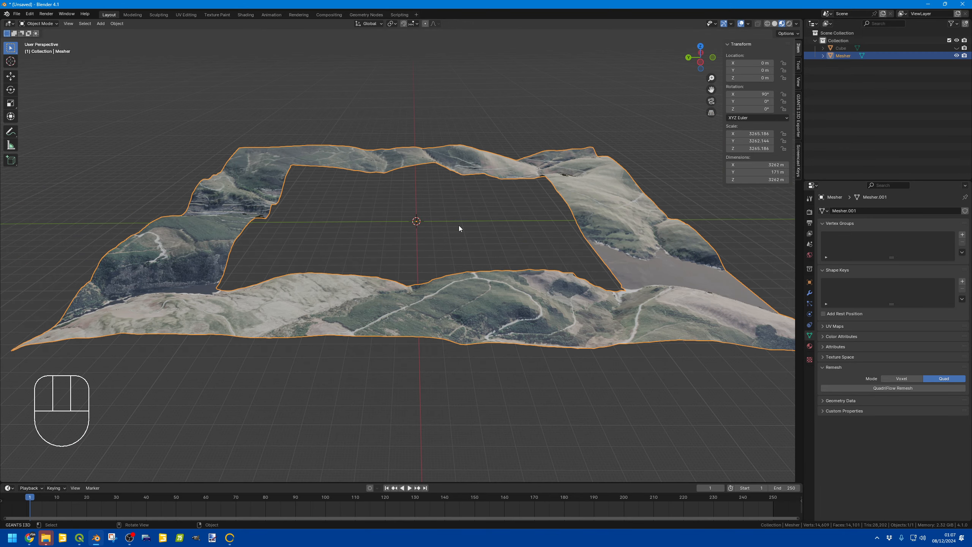
Step: Set the sat material's roughness to 1.000
{"action": "left_click", "coordinate": [809, 346]}
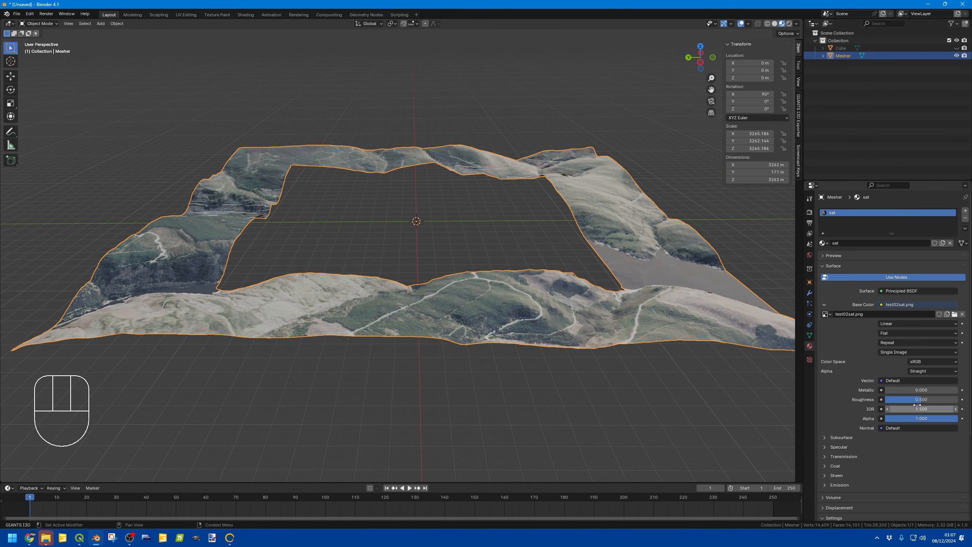
{"action": "left_click_drag", "start_coordinate": [917, 399], "coordinate": [957, 400]}
{"action": "middle_click_drag", "start_coordinate": [547, 252], "coordinate": [535, 253]}
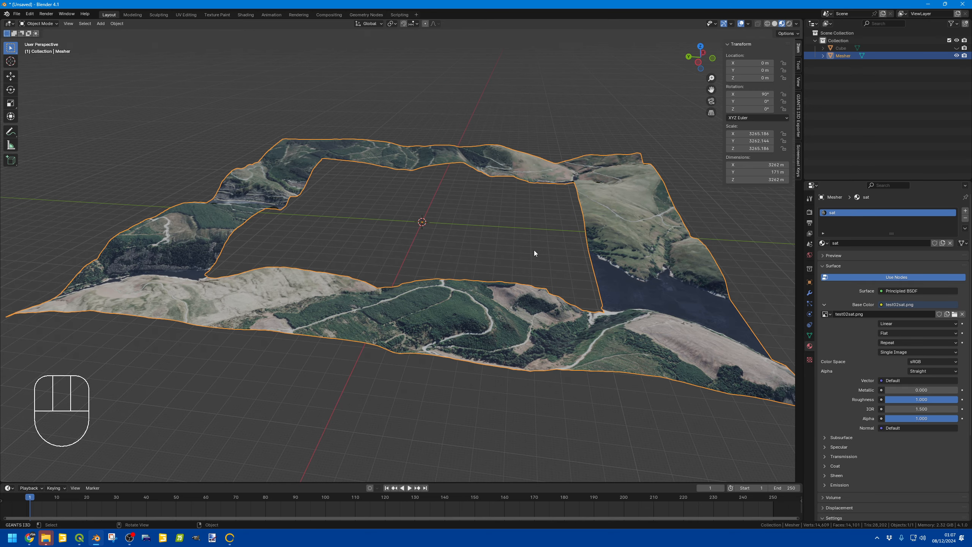
Step: Open the GIANTS I3D Exporter panel in the sidebar and widen it
{"action": "left_click", "coordinate": [798, 115]}
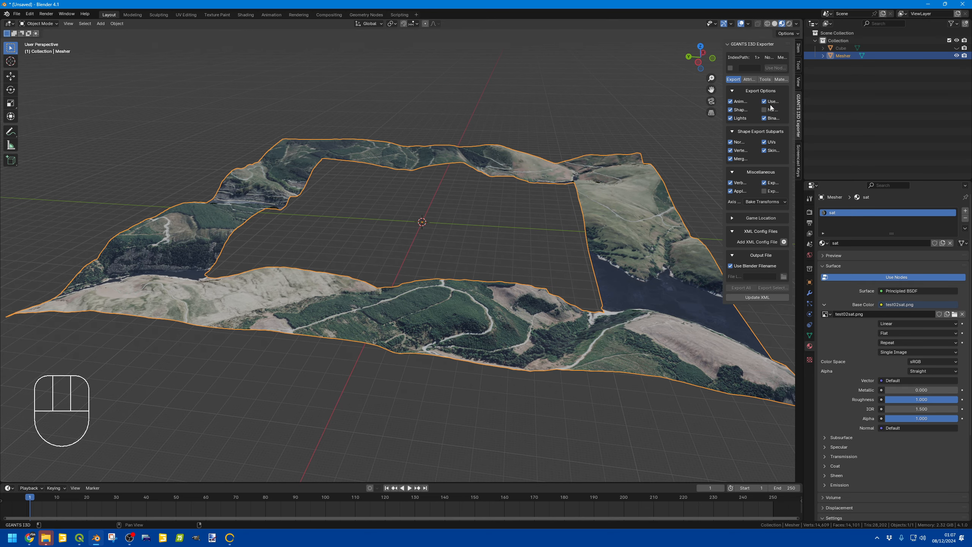
{"action": "left_click", "coordinate": [730, 69]}
{"action": "left_click_drag", "start_coordinate": [722, 70], "coordinate": [587, 71]}
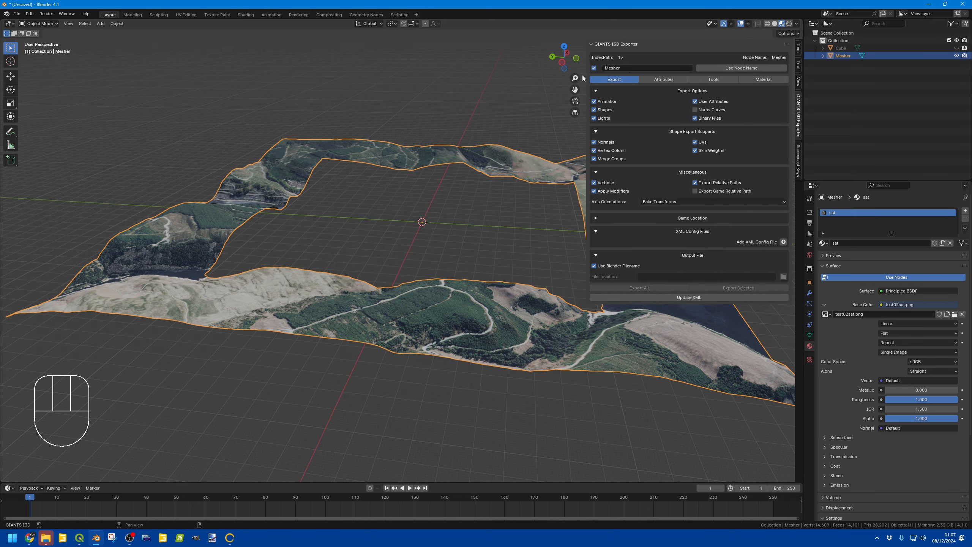
Step: Rename the terrain object and its mesh data to border
{"action": "left_click", "coordinate": [822, 56]}
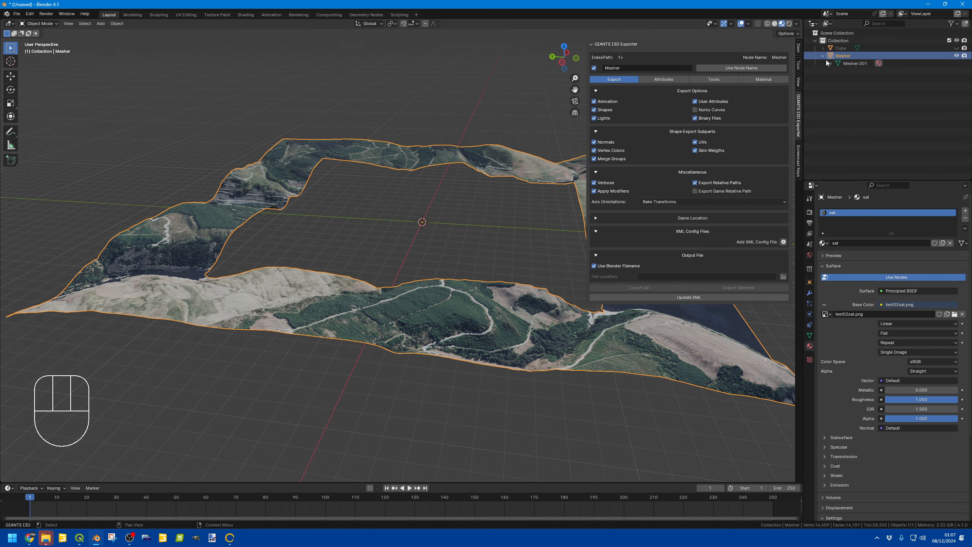
{"action": "double_click", "coordinate": [852, 64]}
{"action": "type", "text": "bord"}
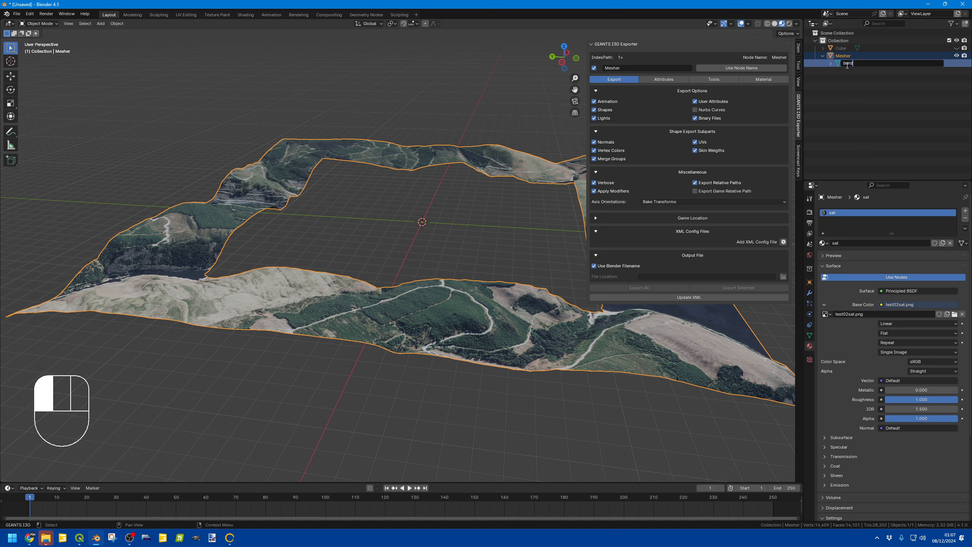
{"action": "type", "text": "er"}
{"action": "key", "text": "Return"}
{"action": "double_click", "coordinate": [853, 55]}
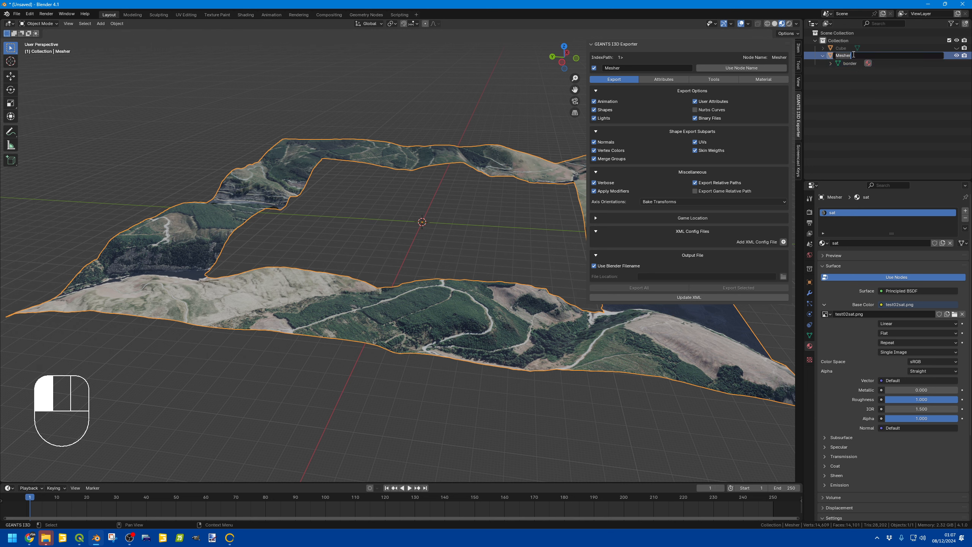
{"action": "type", "text": "border"}
{"action": "key", "text": "Return"}
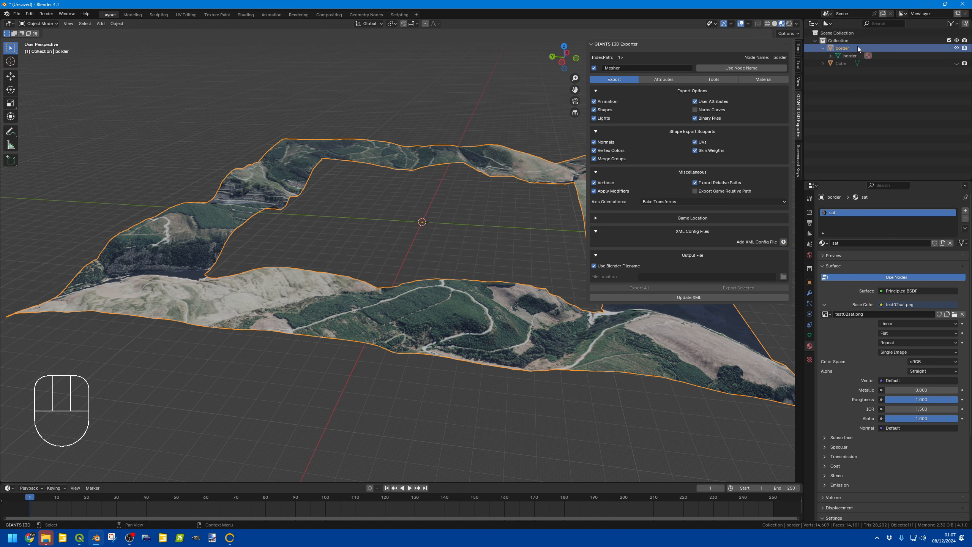
Step: Select the border object and use its name as the exporter's node name
{"action": "left_click", "coordinate": [867, 80]}
{"action": "left_click", "coordinate": [845, 49]}
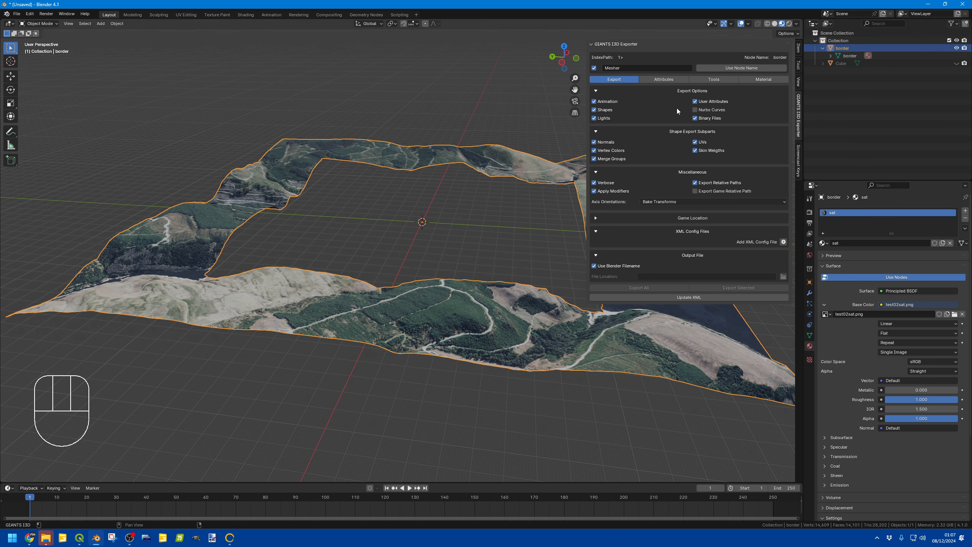
{"action": "left_click", "coordinate": [741, 68]}
Step: Set the exporter output file to Border.i3d in the Desktop test folder and export the selected object
{"action": "left_click", "coordinate": [600, 267]}
{"action": "left_click", "coordinate": [783, 277]}
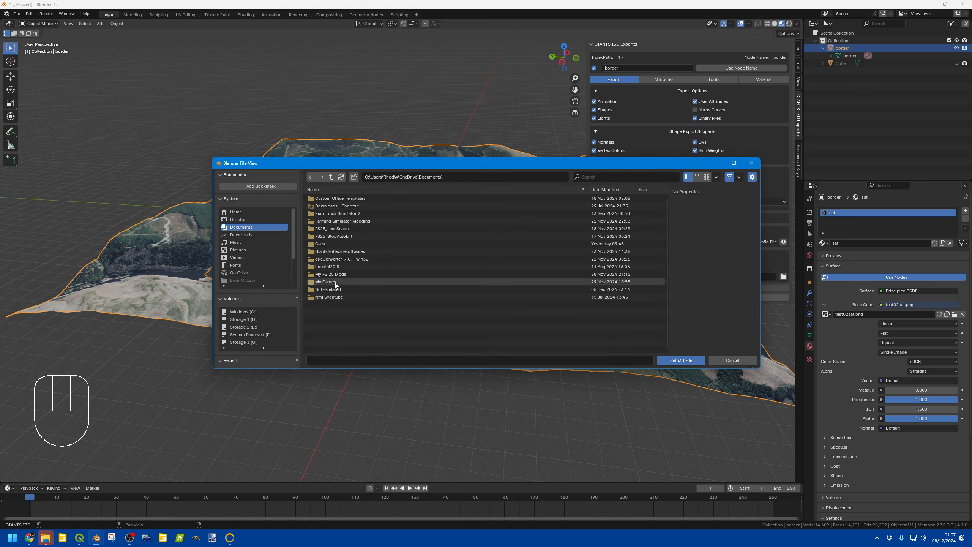
{"action": "left_click", "coordinate": [238, 219]}
{"action": "double_click", "coordinate": [329, 252]}
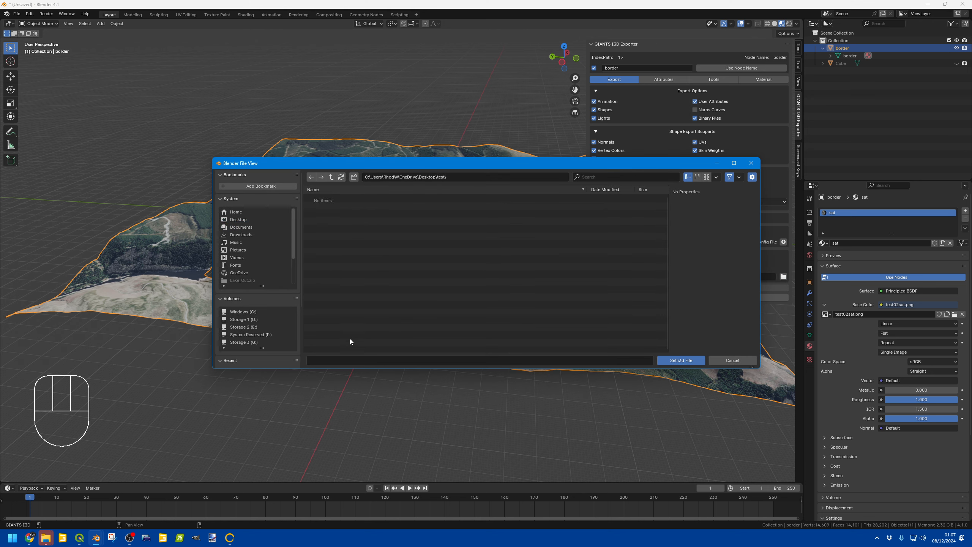
{"action": "left_click", "coordinate": [370, 359]}
{"action": "type", "text": "Border"}
{"action": "key", "text": "Return"}
{"action": "left_click", "coordinate": [687, 360]}
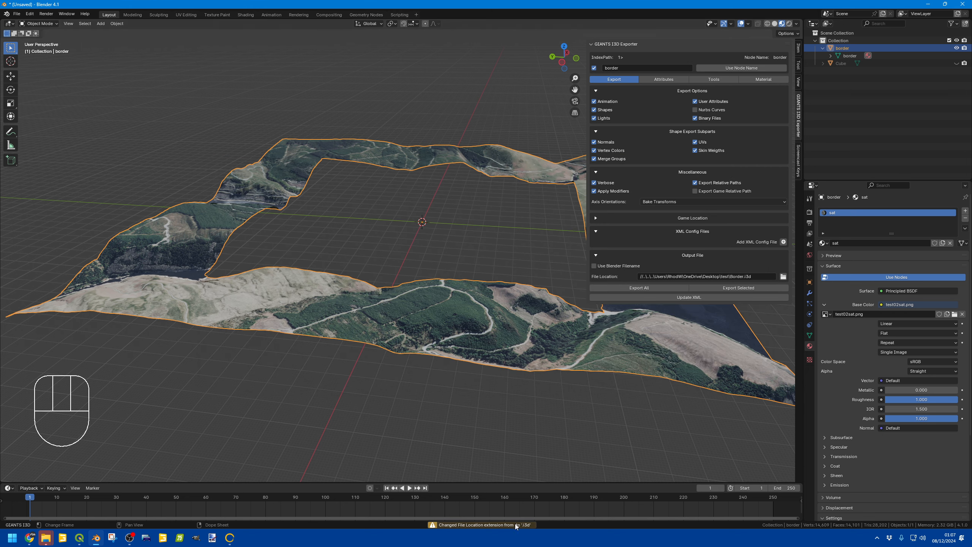
{"action": "left_click", "coordinate": [738, 291]}
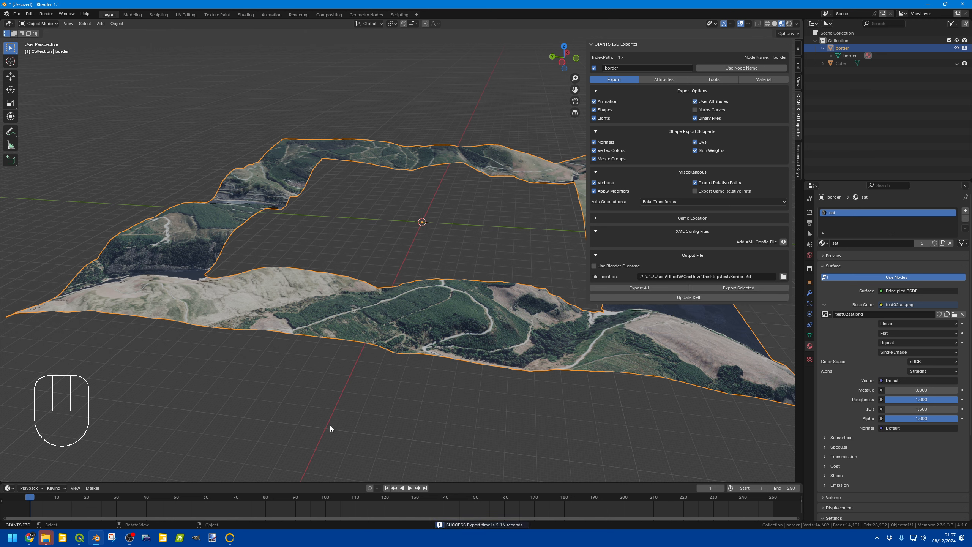
Step: Switch to GIMP and open test02.png from the Desktop
{"action": "left_click", "coordinate": [929, 3]}
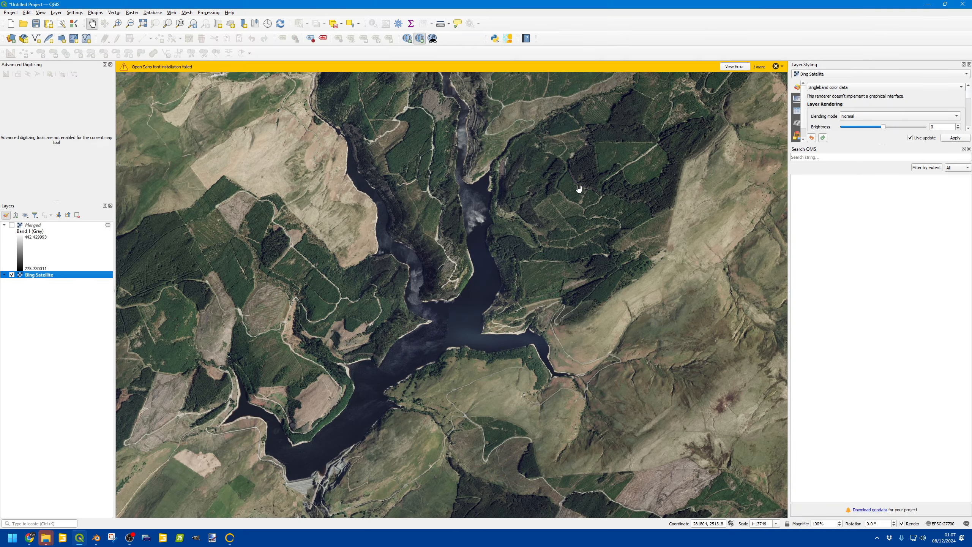
{"action": "left_click", "coordinate": [928, 4]}
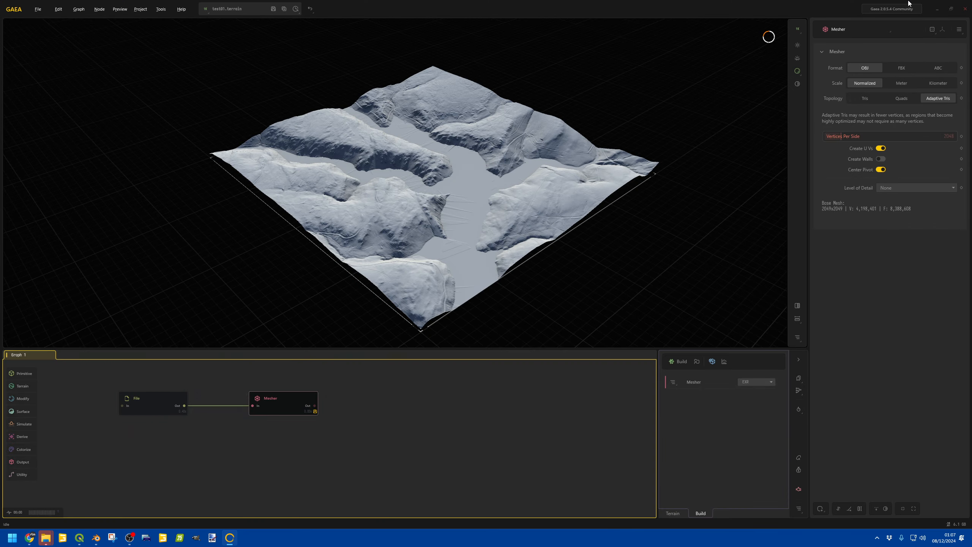
{"action": "left_click", "coordinate": [937, 9]}
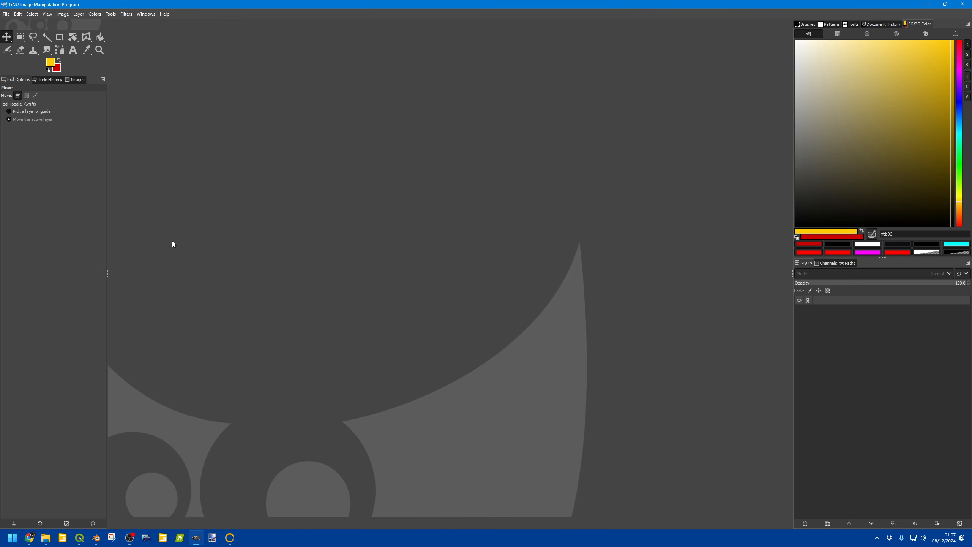
{"action": "left_click", "coordinate": [6, 14]}
{"action": "left_click", "coordinate": [14, 42]}
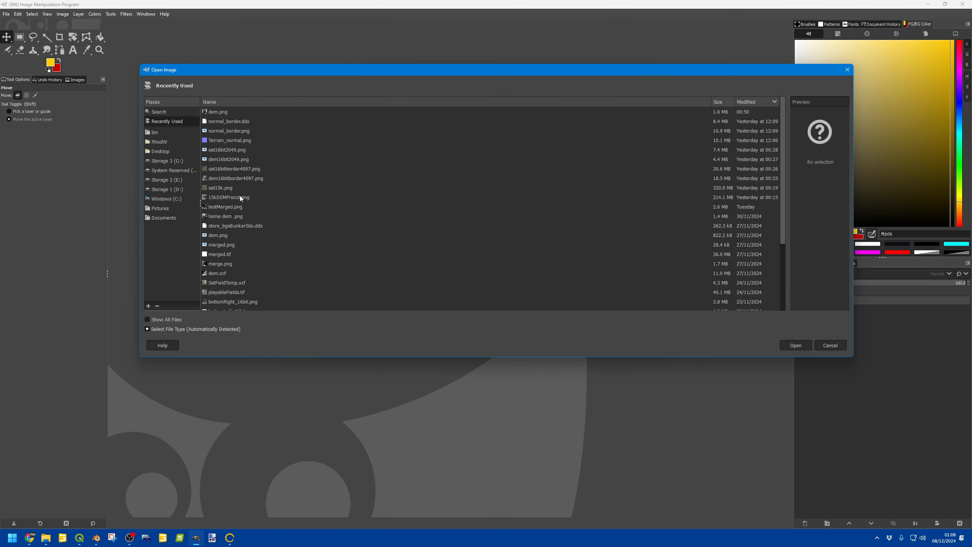
{"action": "left_click", "coordinate": [160, 151]}
{"action": "scroll", "coordinate": [231, 283], "scroll_direction": "down", "scroll_amount": 1}
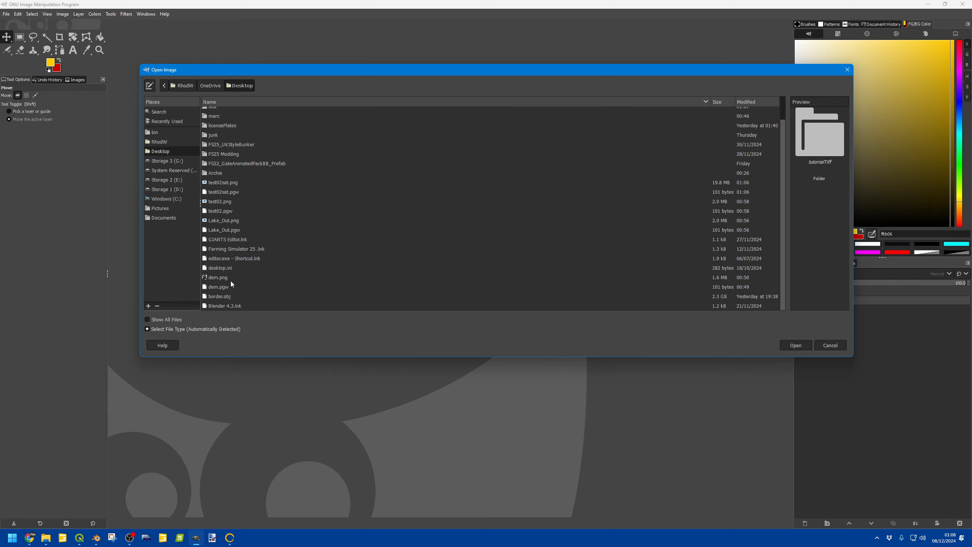
{"action": "left_click", "coordinate": [219, 202]}
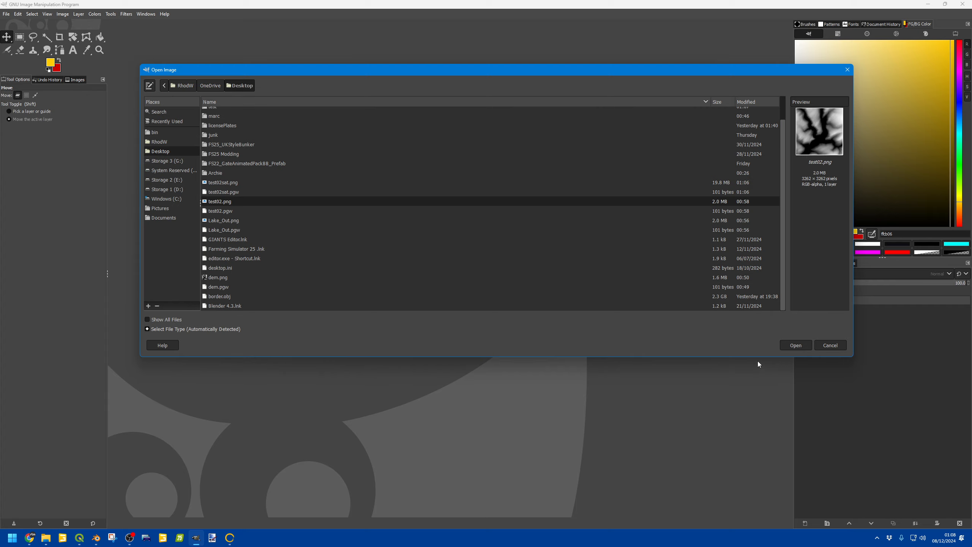
{"action": "left_click", "coordinate": [795, 345]}
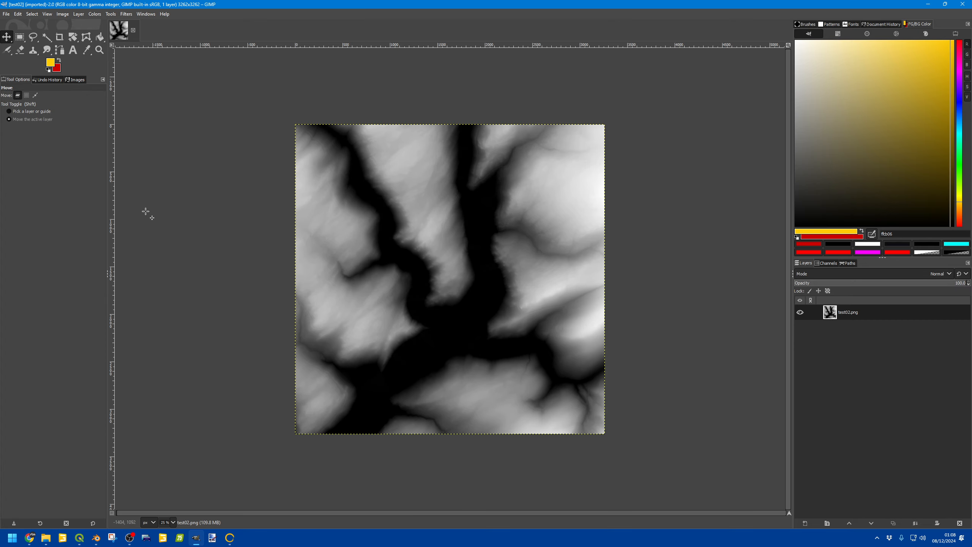
Step: Resize the image canvas to 2049 × 2049 pixels, centred on the heightmap
{"action": "left_click", "coordinate": [62, 14]}
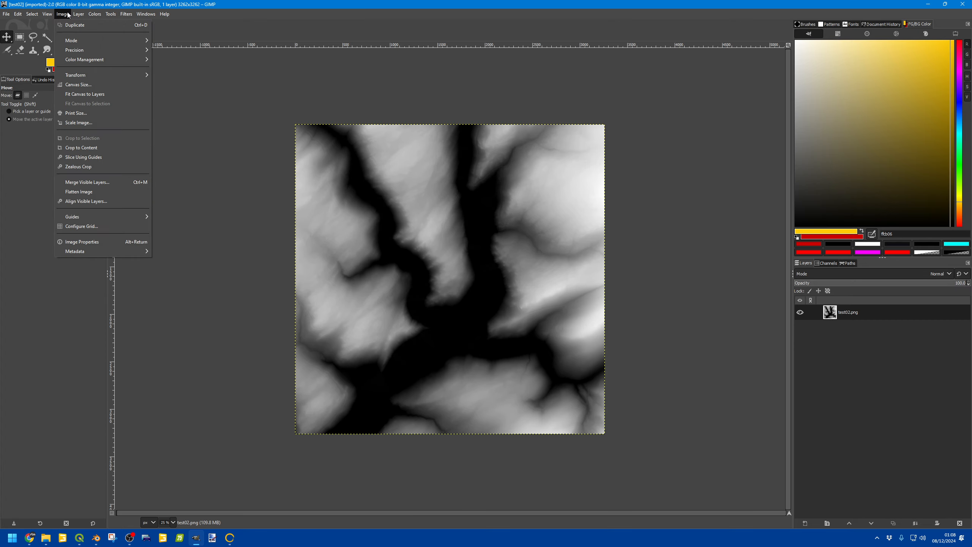
{"action": "left_click", "coordinate": [75, 84]}
{"action": "double_click", "coordinate": [440, 229]}
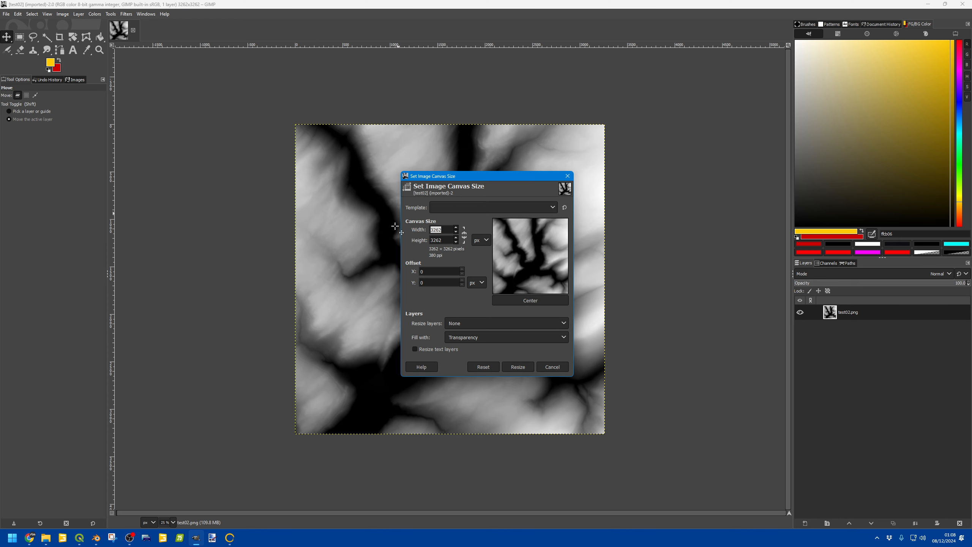
{"action": "type", "text": "2049"}
{"action": "key", "text": "Tab"}
{"action": "type", "text": "204"}
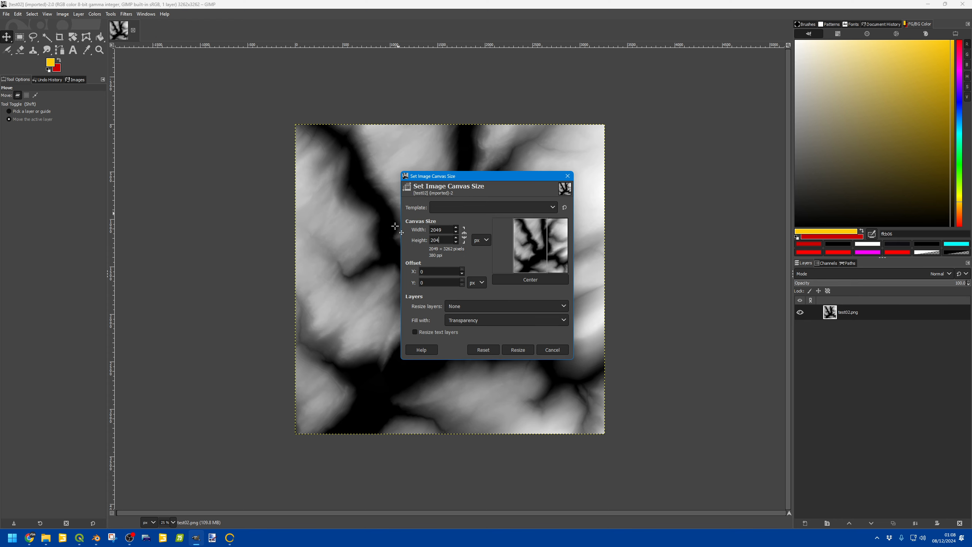
{"action": "key", "text": "Tab"}
{"action": "left_click", "coordinate": [530, 300]}
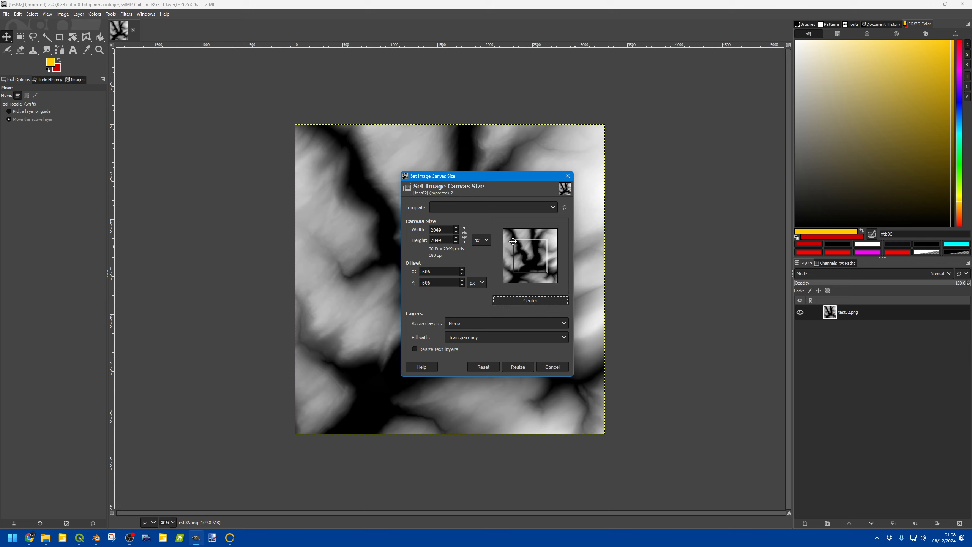
{"action": "left_click", "coordinate": [519, 366]}
Step: Export the image as dem.png into the test folder on the Desktop
{"action": "key", "text": "ctrl"}
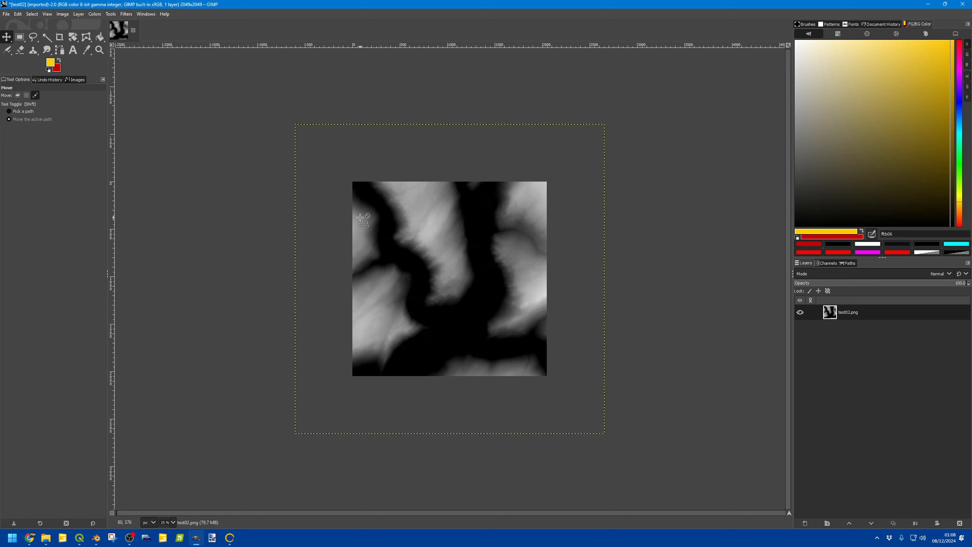
{"action": "key", "text": "a"}
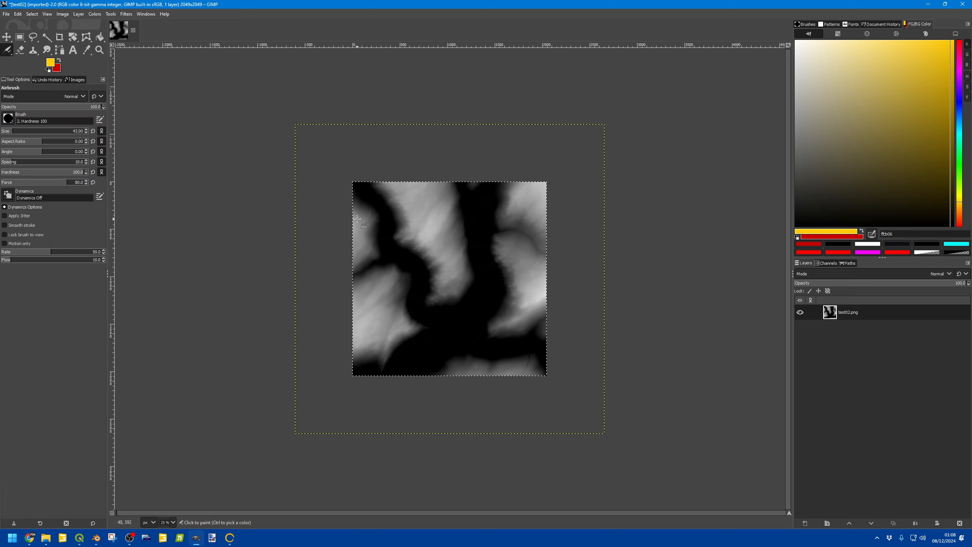
{"action": "left_click", "coordinate": [6, 13]}
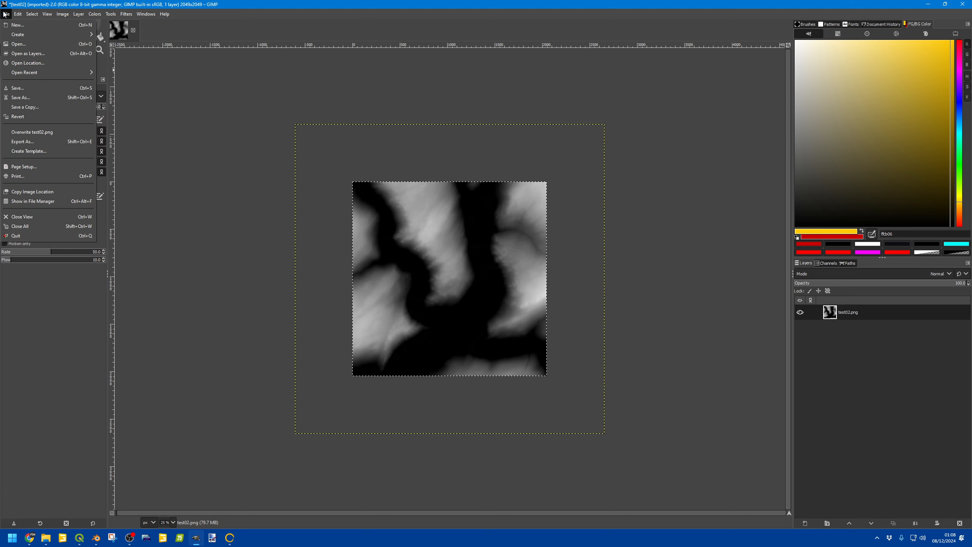
{"action": "left_click", "coordinate": [29, 142]}
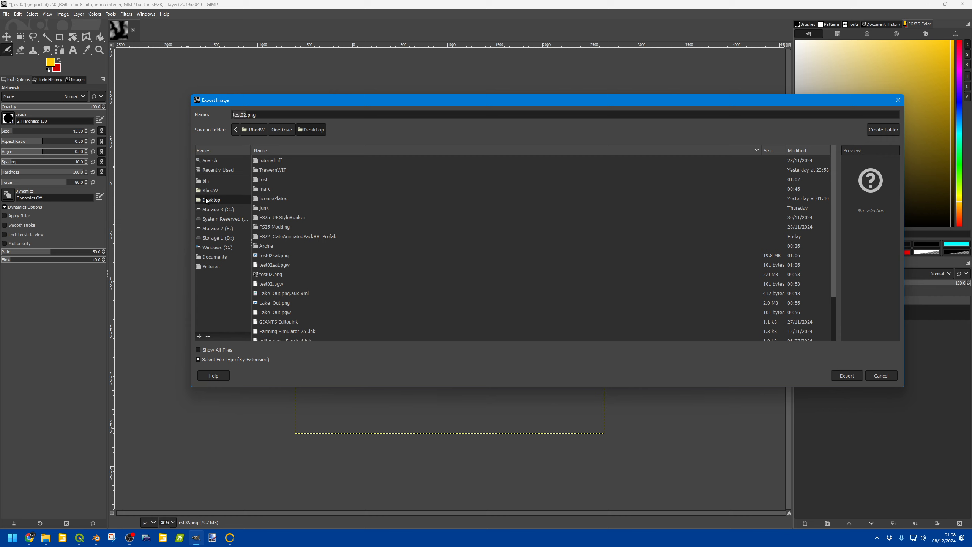
{"action": "double_click", "coordinate": [268, 179]}
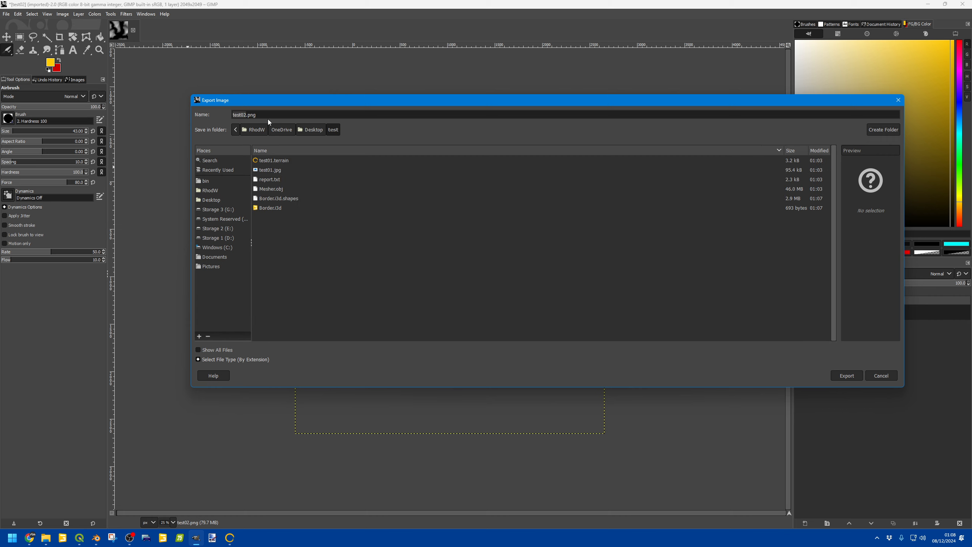
{"action": "key", "text": "BackSpace"}
{"action": "key", "text": "BackSpace"}
{"action": "key", "text": "BackSpace"}
{"action": "type", "text": "dem"}
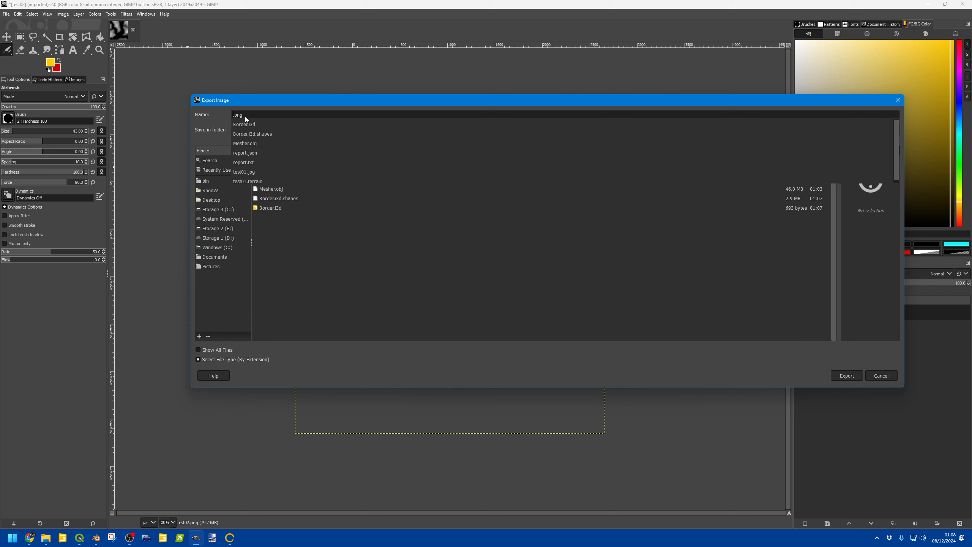
{"action": "key", "text": "Return"}
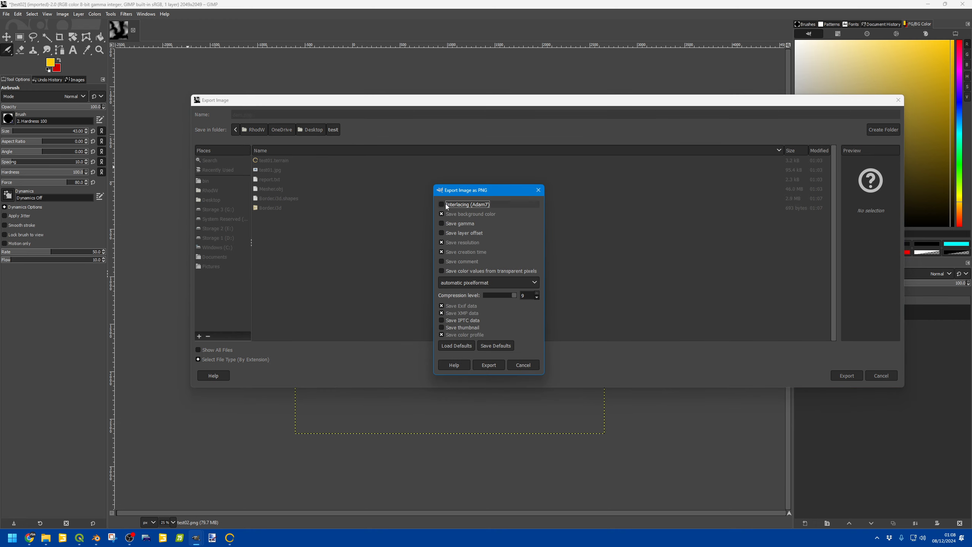
Step: Set the PNG pixel format to 16bpc GRAY and complete the export
{"action": "left_click", "coordinate": [478, 284]}
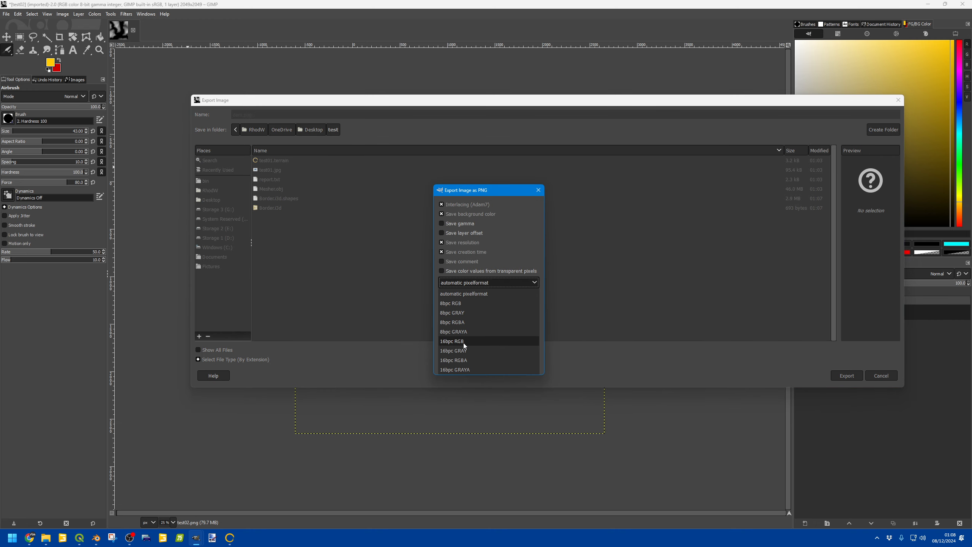
{"action": "left_click", "coordinate": [455, 351]}
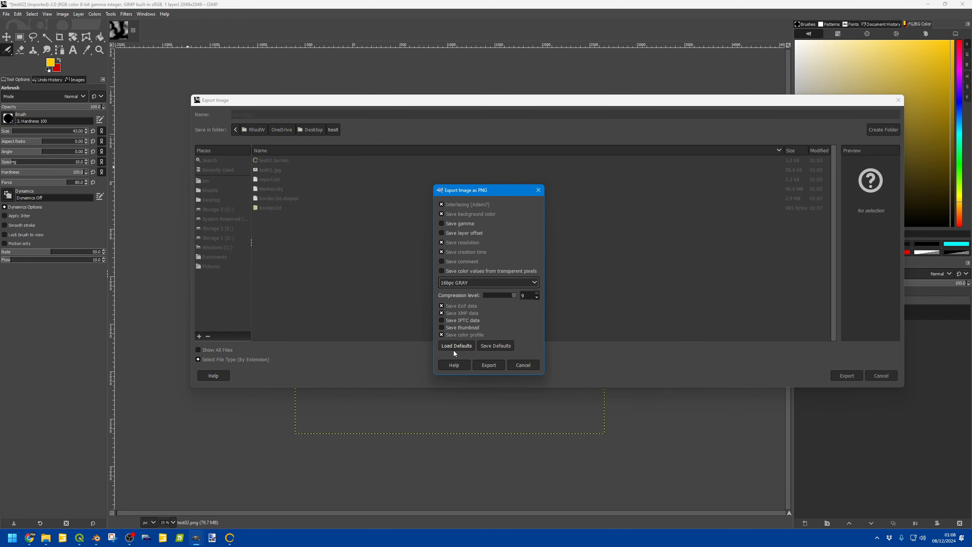
{"action": "left_click", "coordinate": [486, 364]}
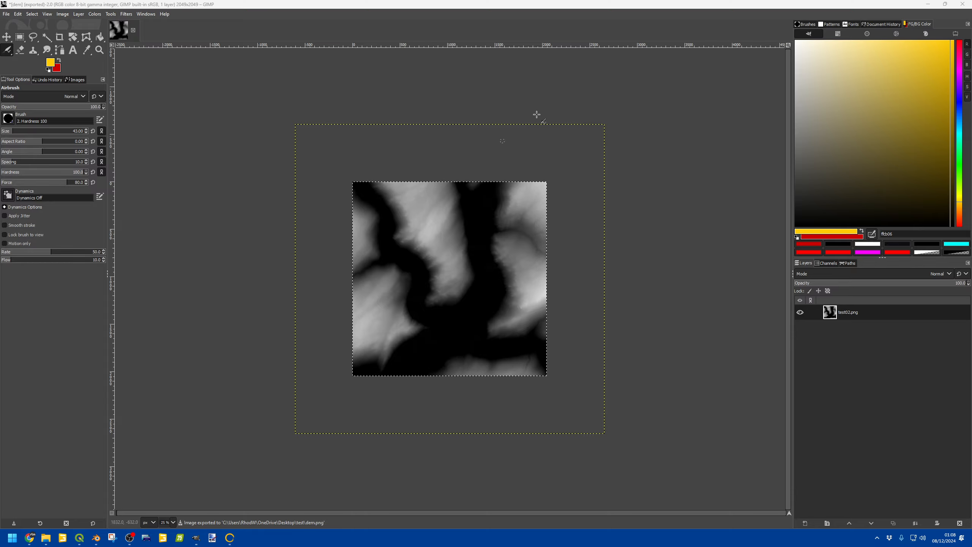
Step: Quit GIMP without saving the image changes
{"action": "left_click", "coordinate": [962, 4]}
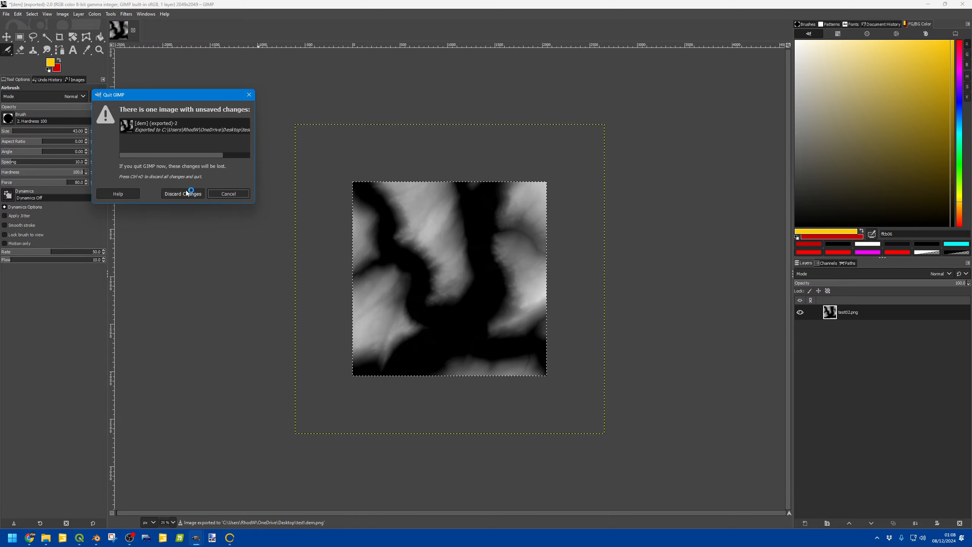
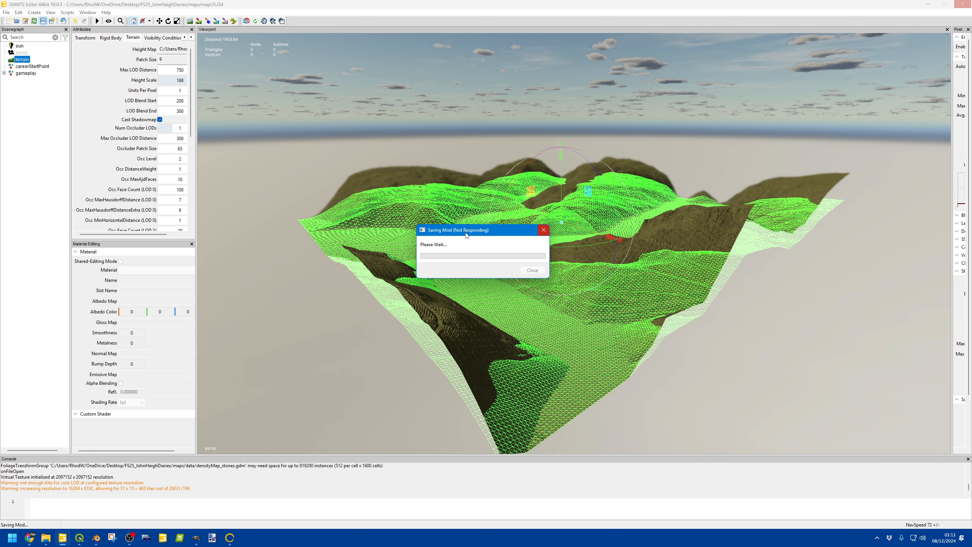
Step: Save the map scene, close the saving dialog and switch to terrain sculpting mode
{"action": "left_click_drag", "start_coordinate": [467, 234], "coordinate": [417, 176]}
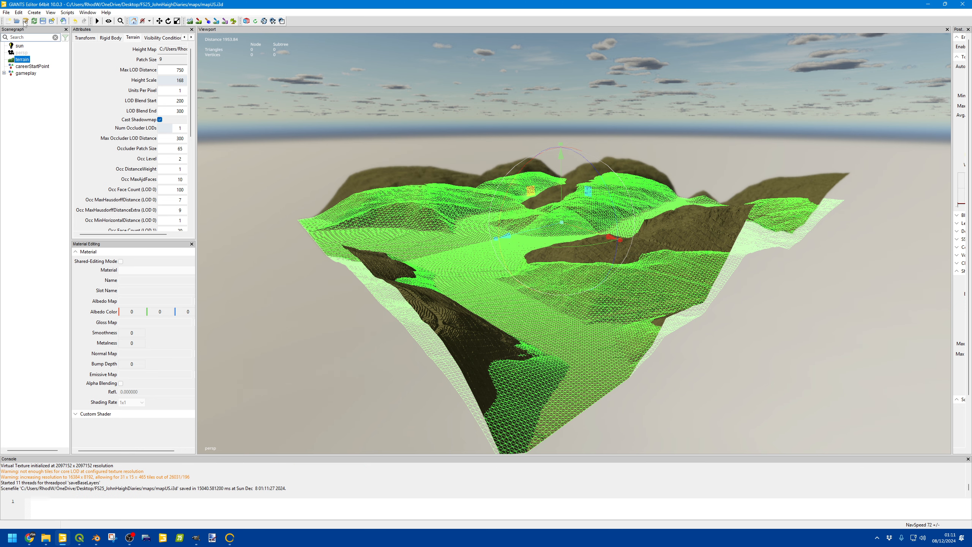
{"action": "left_click", "coordinate": [25, 21]}
{"action": "left_click", "coordinate": [532, 271]}
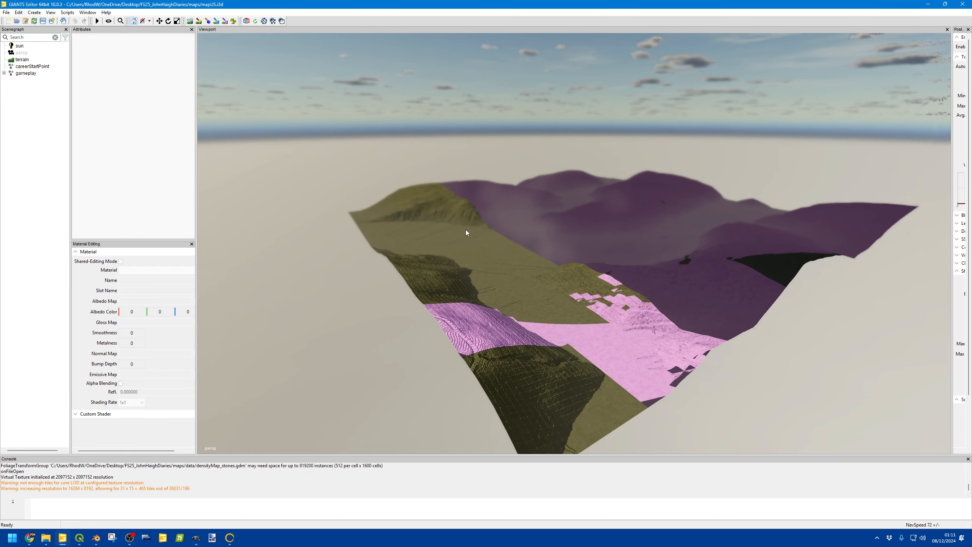
{"action": "left_click_drag", "start_coordinate": [466, 229], "coordinate": [476, 235], "text": "alt"}
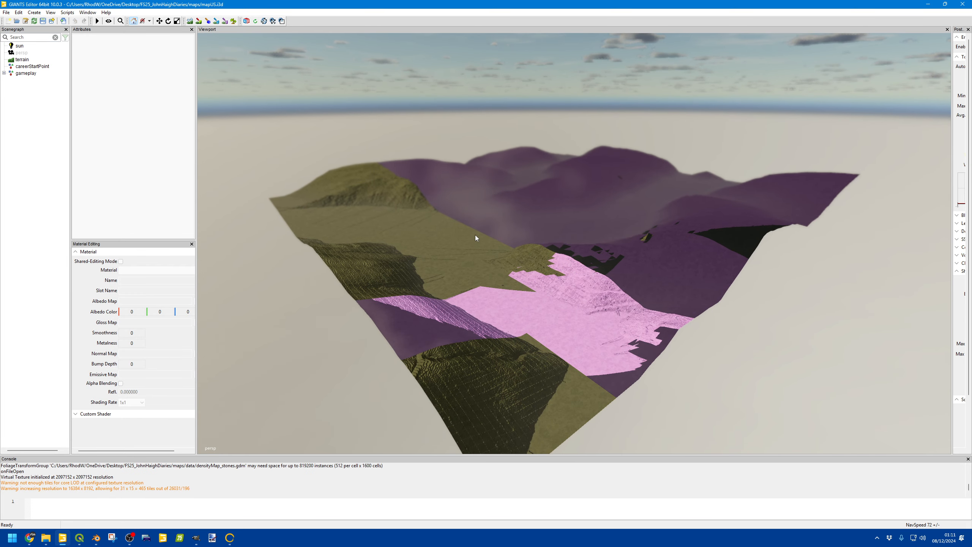
{"action": "left_click", "coordinate": [190, 21]}
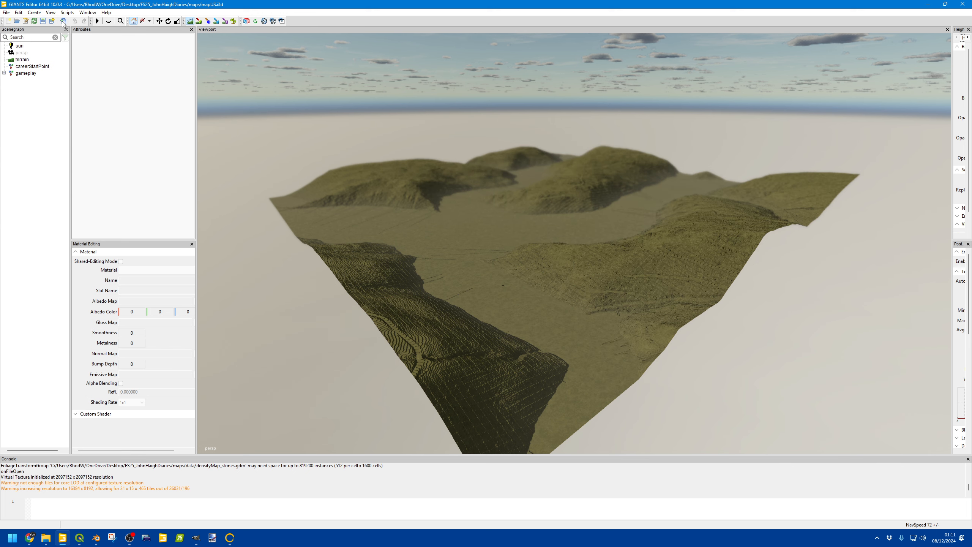
Step: Import Border.i3d from the test folder on the Desktop into the scene
{"action": "key", "text": "ctrl+i"}
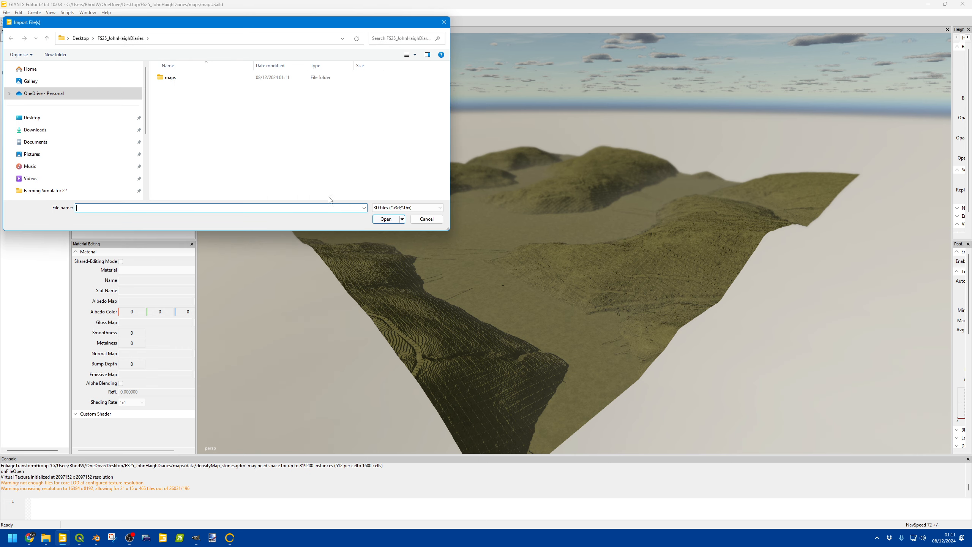
{"action": "double_click", "coordinate": [391, 100]}
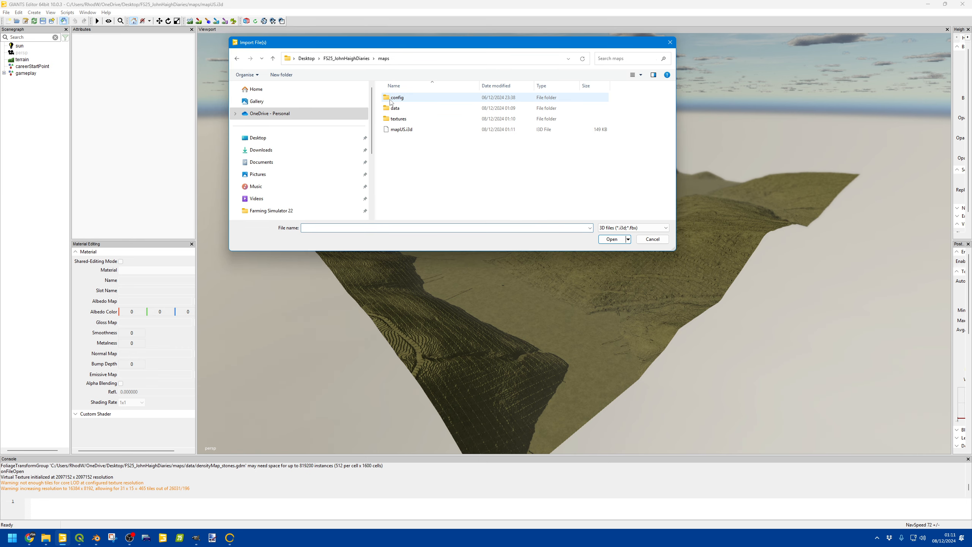
{"action": "double_click", "coordinate": [430, 120]}
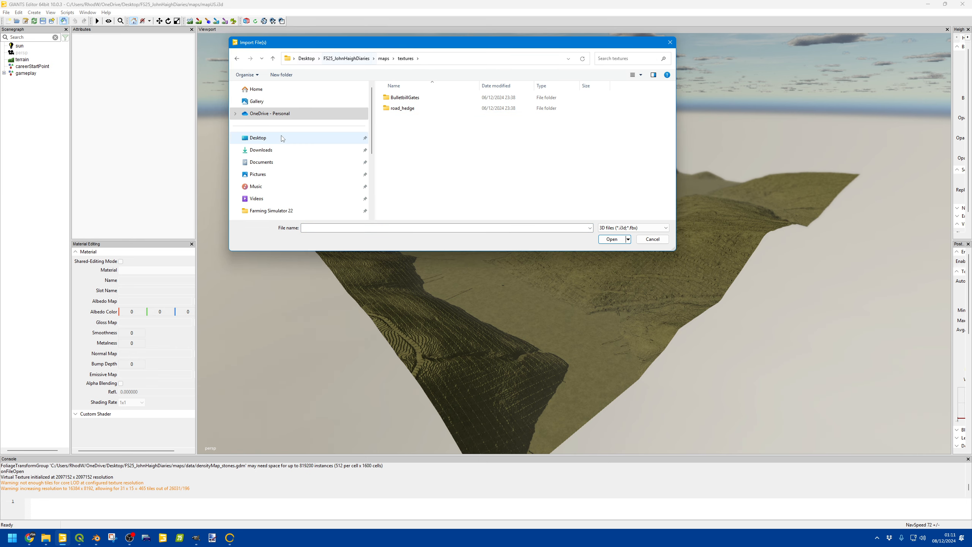
{"action": "left_click", "coordinate": [310, 137]}
{"action": "double_click", "coordinate": [458, 175]}
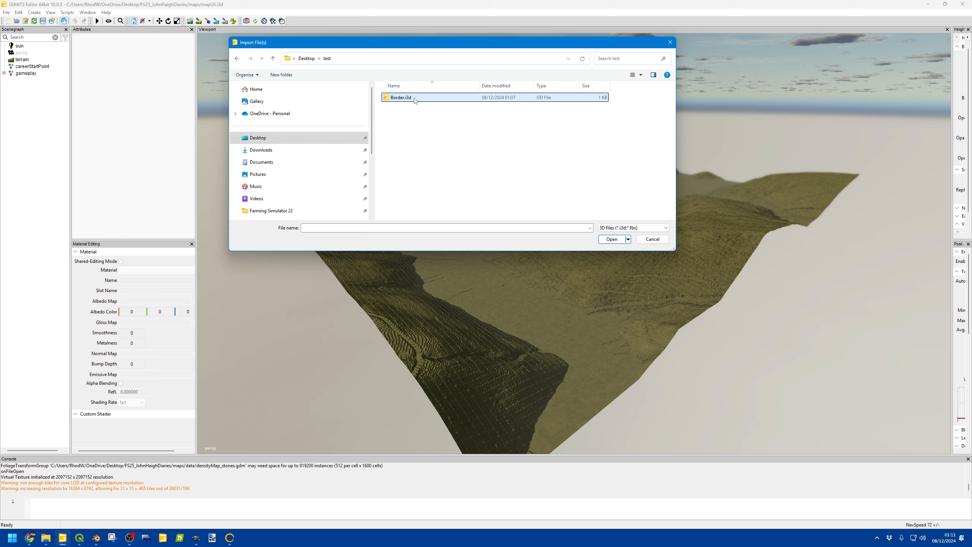
{"action": "left_click", "coordinate": [401, 99]}
{"action": "left_click", "coordinate": [604, 237]}
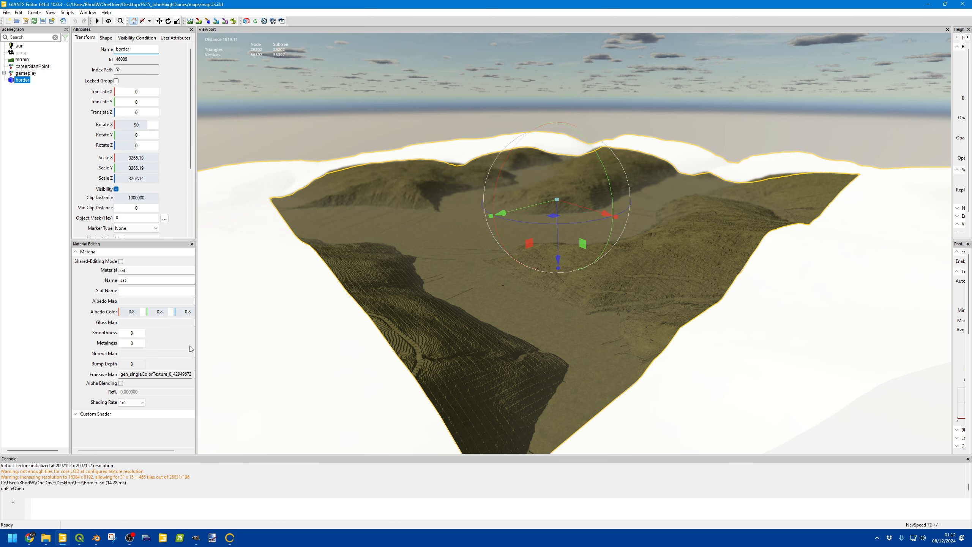
Step: Remove the emissive map from the border mesh's material
{"action": "left_click_drag", "start_coordinate": [196, 343], "coordinate": [230, 362]}
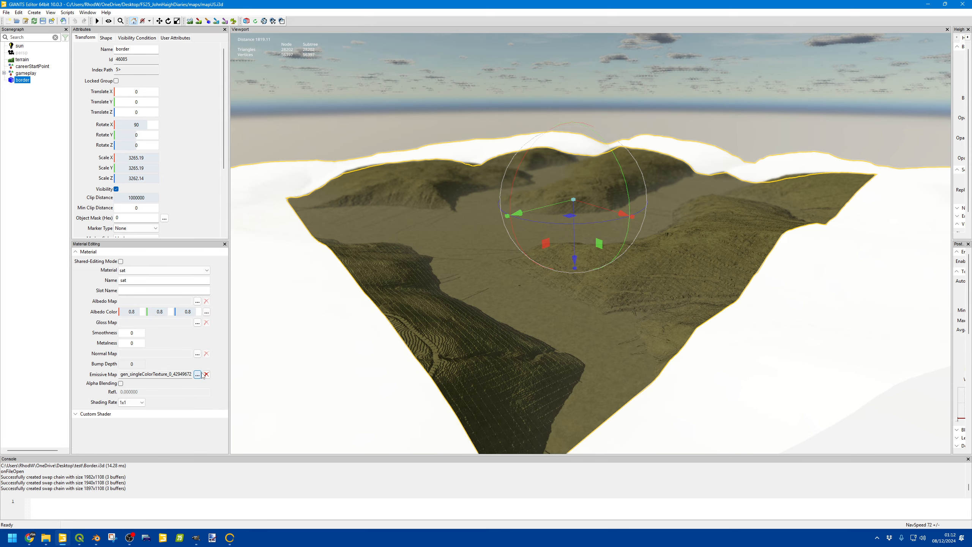
{"action": "left_click", "coordinate": [206, 374]}
Step: Set the border material's albedo map to test02sat.png from the map's textures folder
{"action": "left_click", "coordinate": [198, 301]}
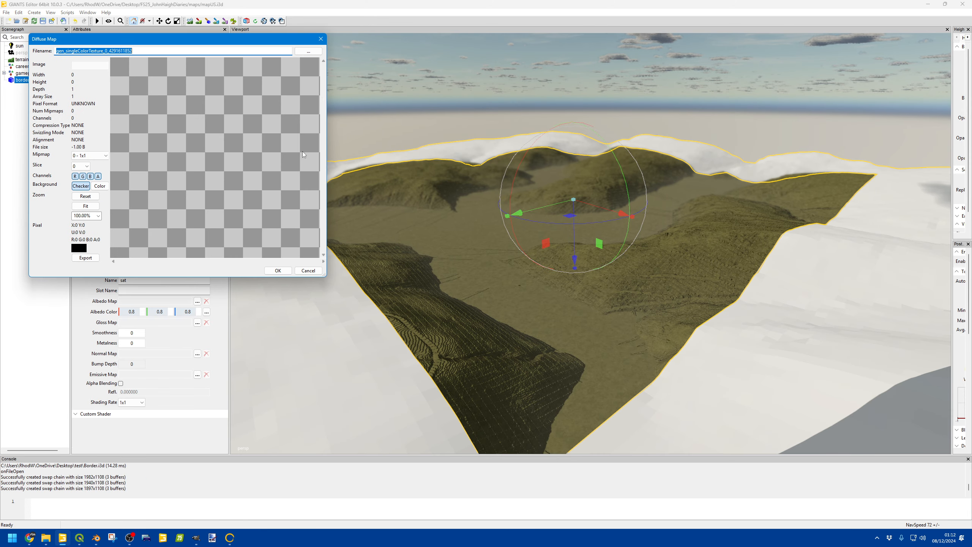
{"action": "left_click", "coordinate": [309, 51]}
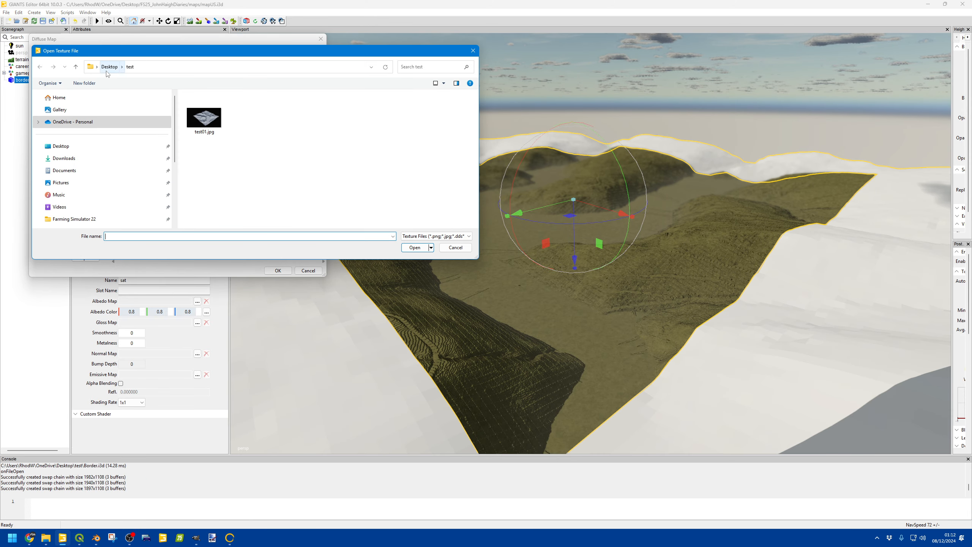
{"action": "left_click", "coordinate": [60, 146]}
{"action": "double_click", "coordinate": [320, 115]}
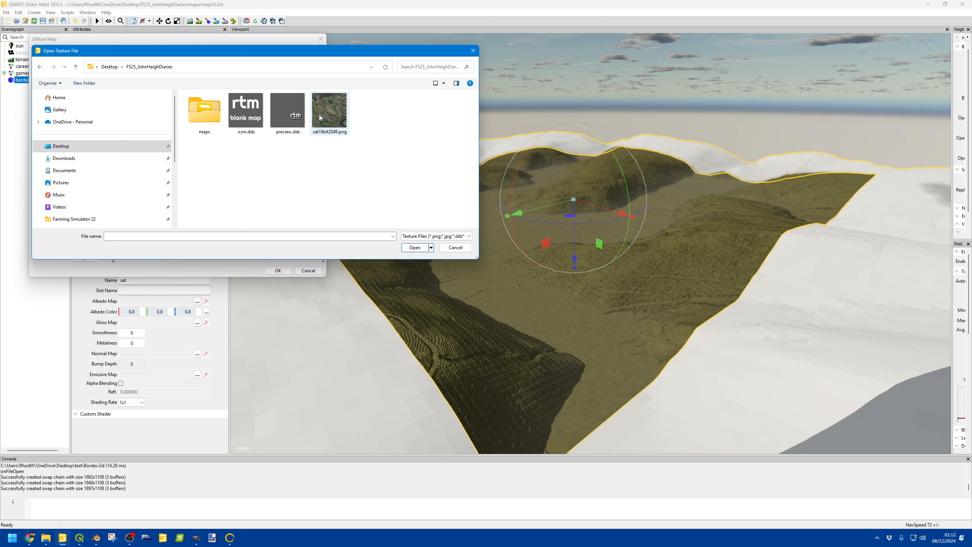
{"action": "double_click", "coordinate": [204, 111]}
{"action": "double_click", "coordinate": [314, 127]}
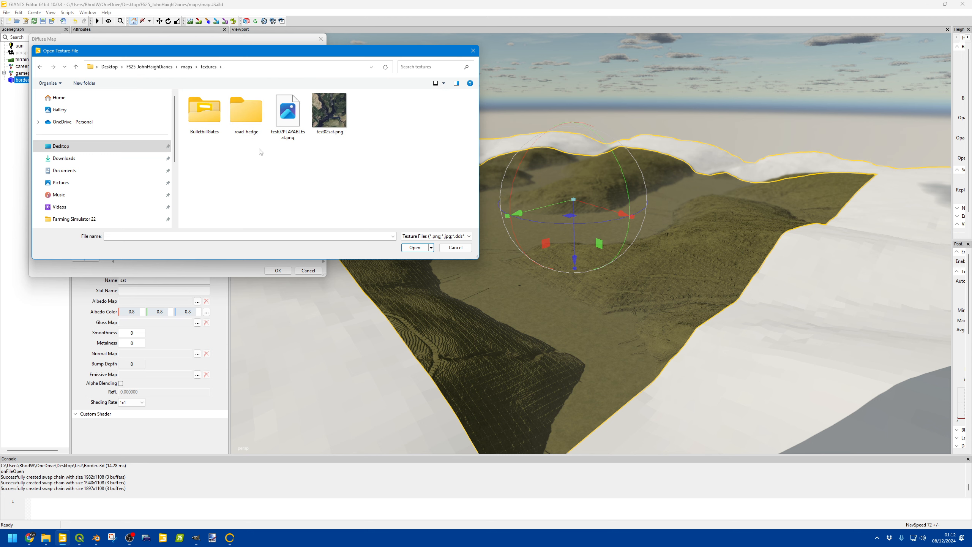
{"action": "left_click", "coordinate": [287, 111]}
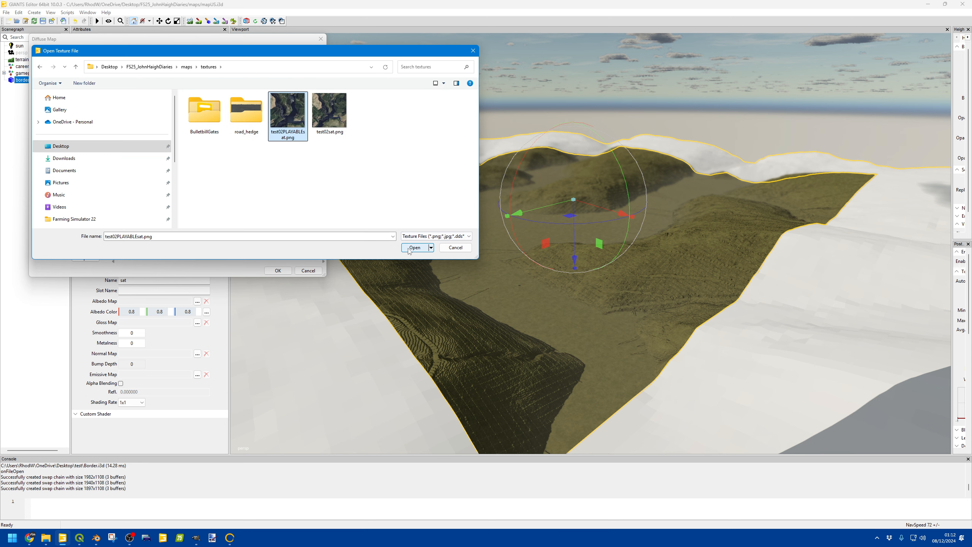
{"action": "left_click", "coordinate": [330, 111]}
{"action": "left_click", "coordinate": [414, 248]}
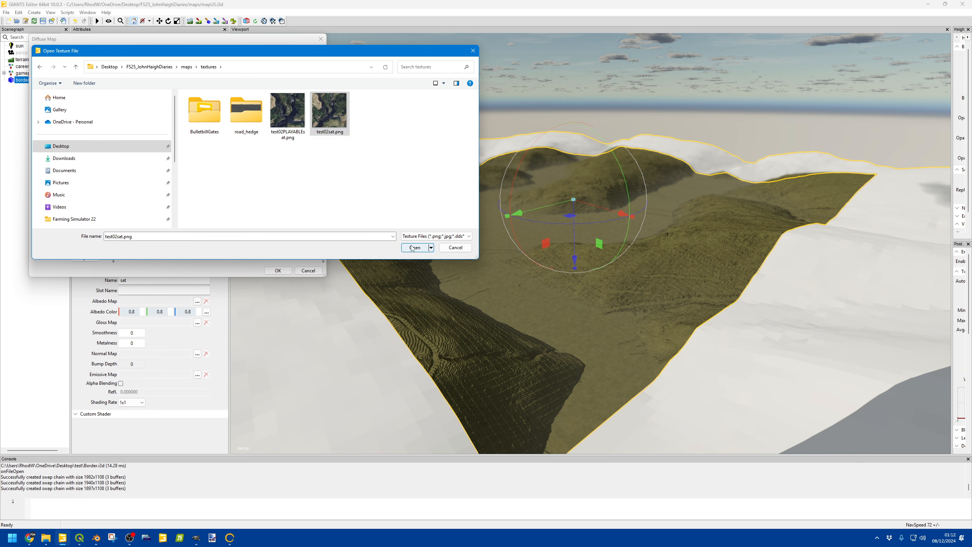
{"action": "left_click", "coordinate": [203, 164]}
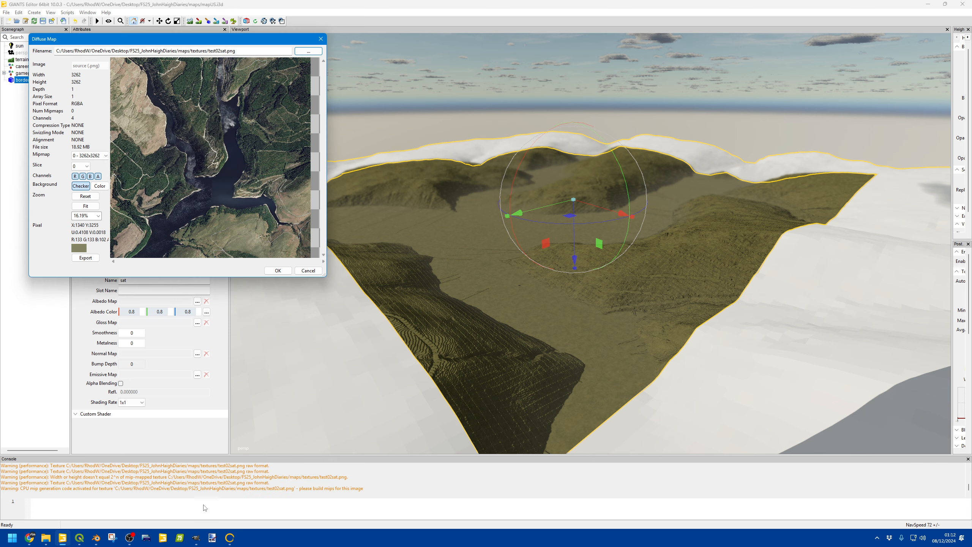
{"action": "left_click", "coordinate": [278, 270]}
Step: Inspect the textured border mesh where it meets the terrain edge
{"action": "scroll", "coordinate": [576, 308], "scroll_direction": "down", "scroll_amount": 3}
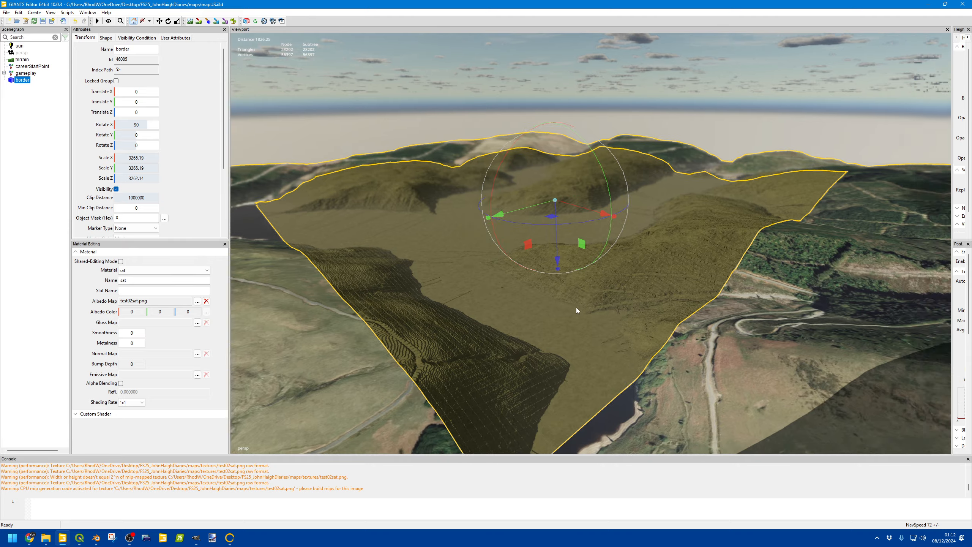
{"action": "left_click_drag", "start_coordinate": [575, 307], "coordinate": [429, 234], "text": "alt"}
{"action": "scroll", "coordinate": [560, 281], "scroll_direction": "down", "scroll_amount": 5}
{"action": "scroll", "coordinate": [493, 275], "scroll_direction": "up", "scroll_amount": 3}
{"action": "left_click", "coordinate": [475, 155]}
{"action": "scroll", "coordinate": [502, 238], "scroll_direction": "up", "scroll_amount": 8}
{"action": "scroll", "coordinate": [461, 206], "scroll_direction": "down", "scroll_amount": 3}
{"action": "scroll", "coordinate": [483, 219], "scroll_direction": "up", "scroll_amount": 4}
{"action": "scroll", "coordinate": [424, 225], "scroll_direction": "down", "scroll_amount": 3}
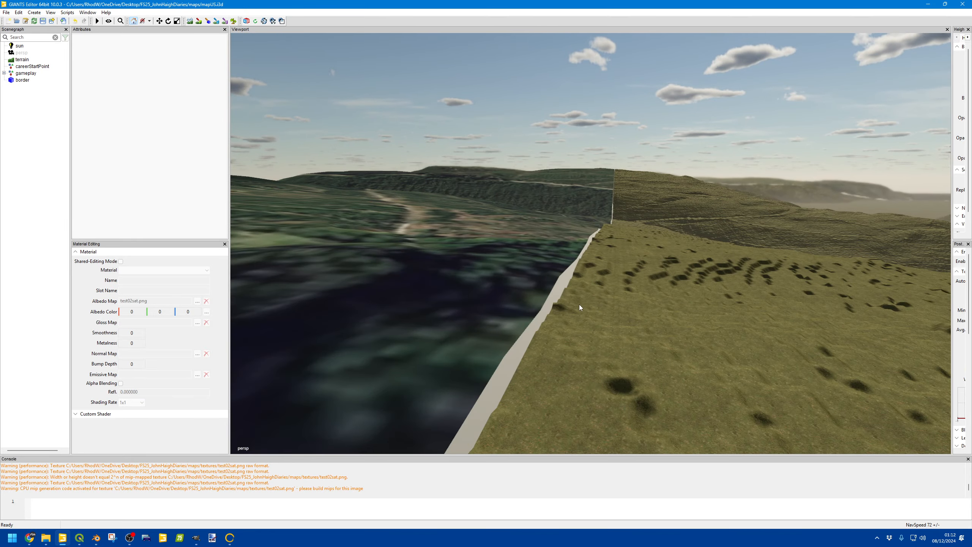
{"action": "left_click_drag", "start_coordinate": [550, 297], "coordinate": [657, 302], "text": "alt"}
{"action": "scroll", "coordinate": [693, 262], "scroll_direction": "up", "scroll_amount": 6}
{"action": "scroll", "coordinate": [628, 315], "scroll_direction": "down", "scroll_amount": 6}
{"action": "scroll", "coordinate": [608, 282], "scroll_direction": "up", "scroll_amount": 3}
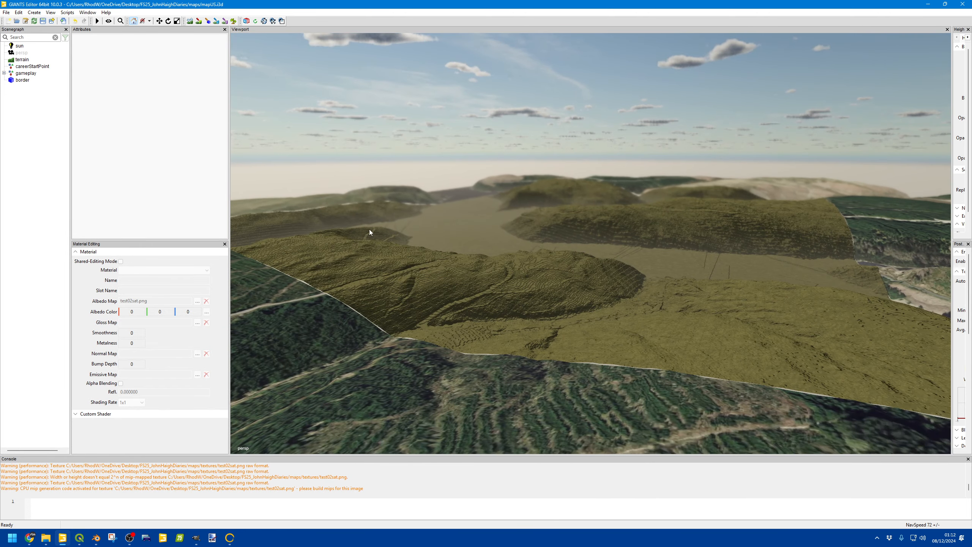
Step: Create a plane primitive in the scene
{"action": "left_click", "coordinate": [30, 14]}
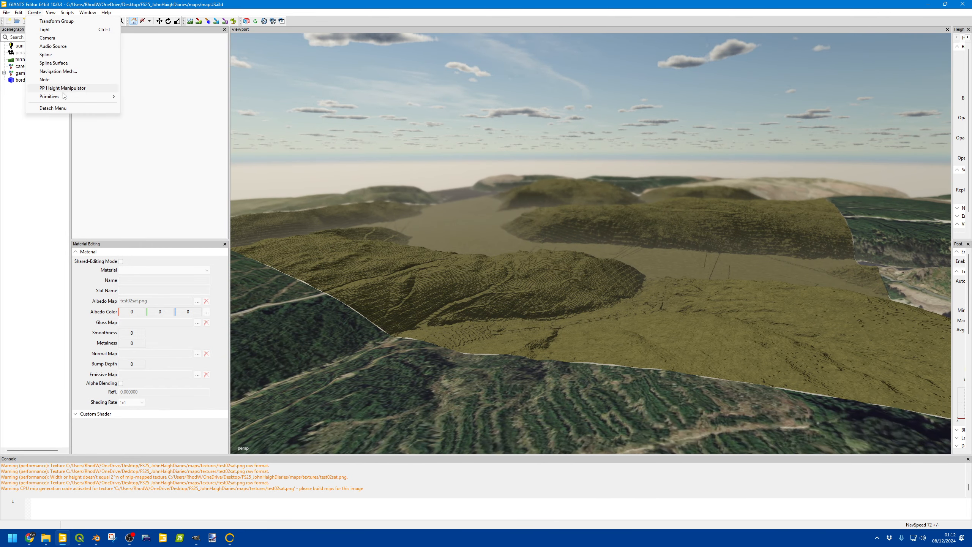
{"action": "mouse_move", "coordinate": [57, 96]}
{"action": "left_click", "coordinate": [142, 96]}
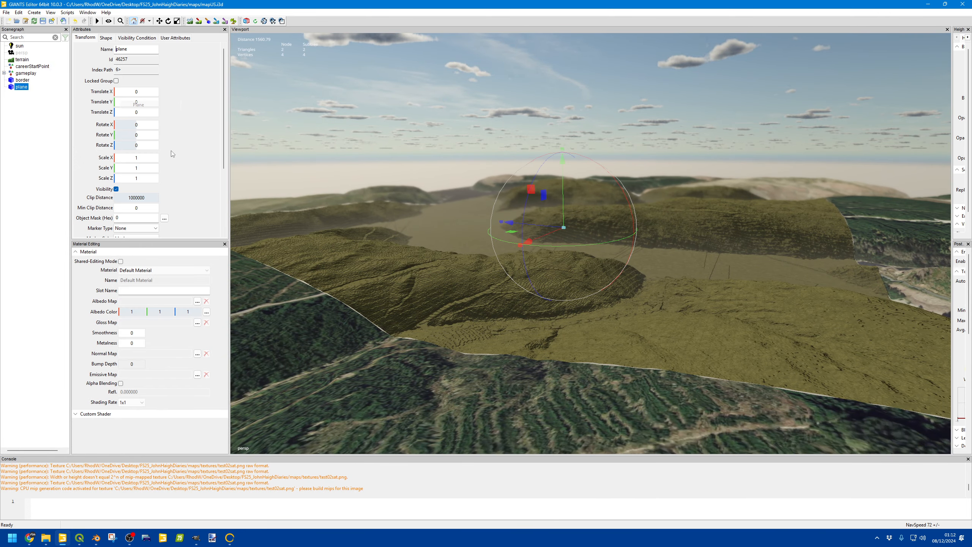
Step: Scale the plane to 2049 × 1 × 2049
{"action": "double_click", "coordinate": [136, 158]}
{"action": "key", "text": "Tab"}
{"action": "key", "text": "Return"}
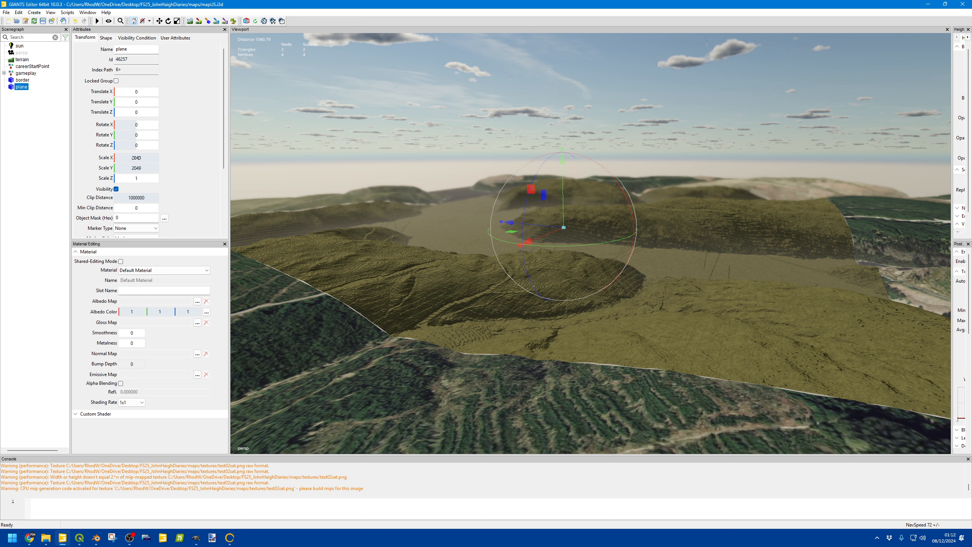
{"action": "double_click", "coordinate": [137, 178]}
{"action": "type", "text": "2049"}
{"action": "key", "text": "Return"}
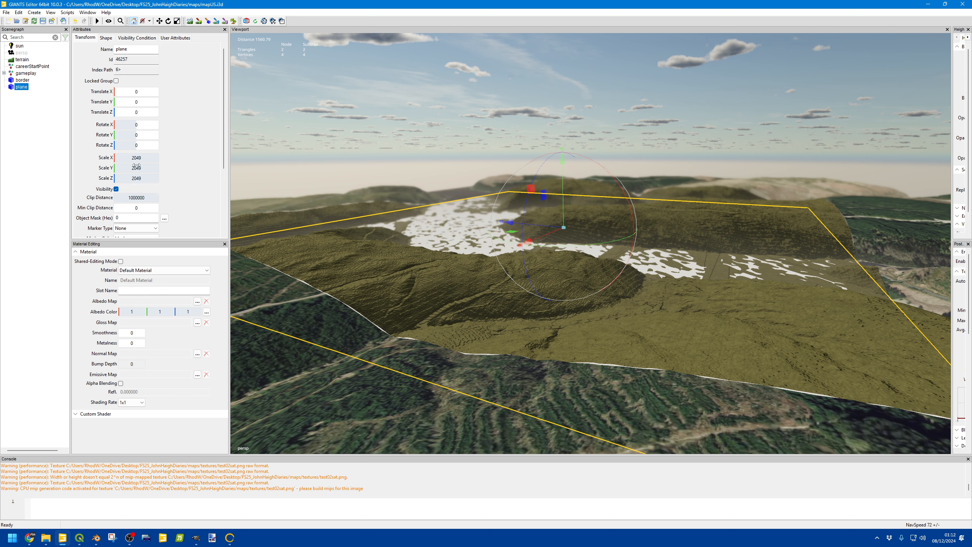
{"action": "double_click", "coordinate": [137, 167]}
{"action": "type", "text": "1"}
{"action": "key", "text": "Return"}
Step: Rename the plane to Sat
{"action": "double_click", "coordinate": [130, 48]}
{"action": "type", "text": "Sat"}
{"action": "key", "text": "Return"}
Step: Assign test02PLAYABLEsat.png from the textures folder as the Sat plane's albedo map
{"action": "left_click", "coordinate": [197, 301]}
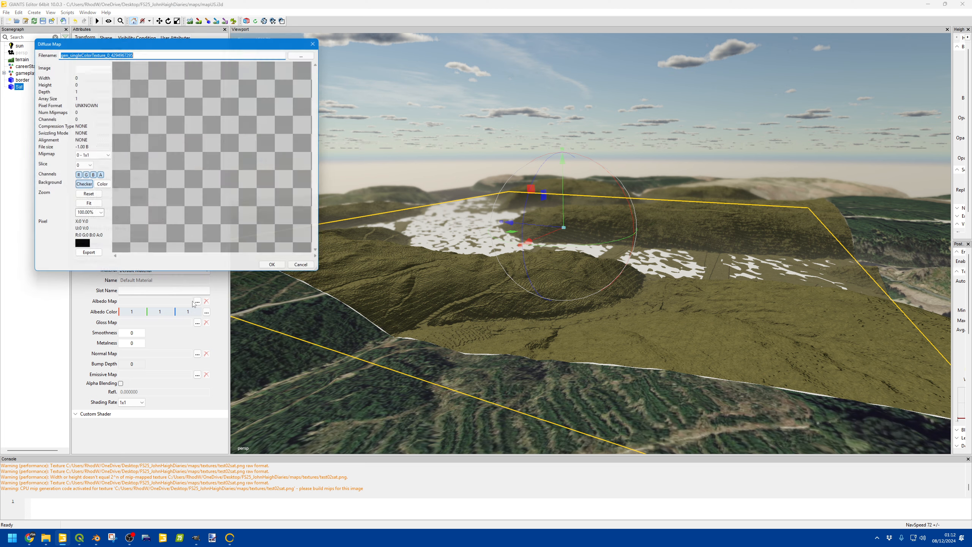
{"action": "left_click", "coordinate": [308, 51]}
{"action": "left_click", "coordinate": [288, 113]}
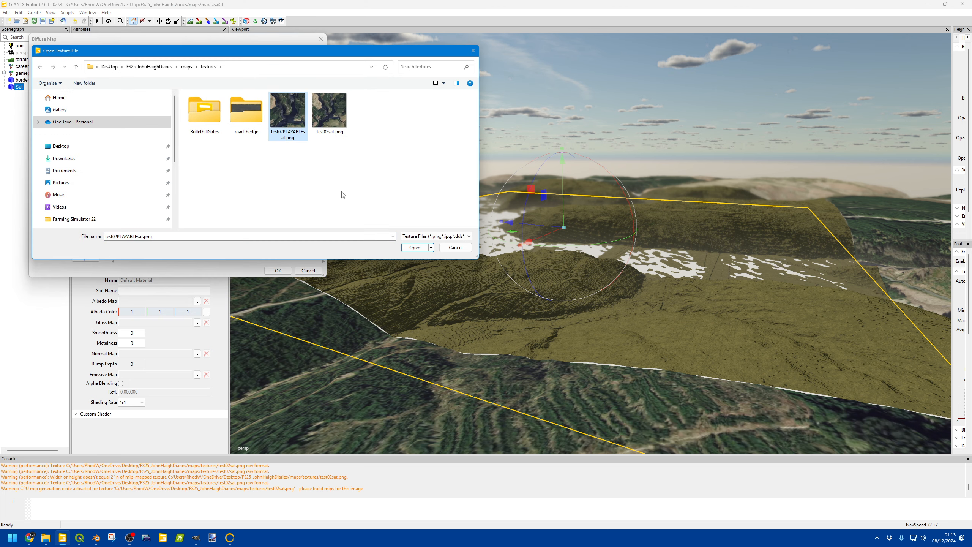
{"action": "left_click", "coordinate": [419, 246]}
{"action": "key", "text": "Return"}
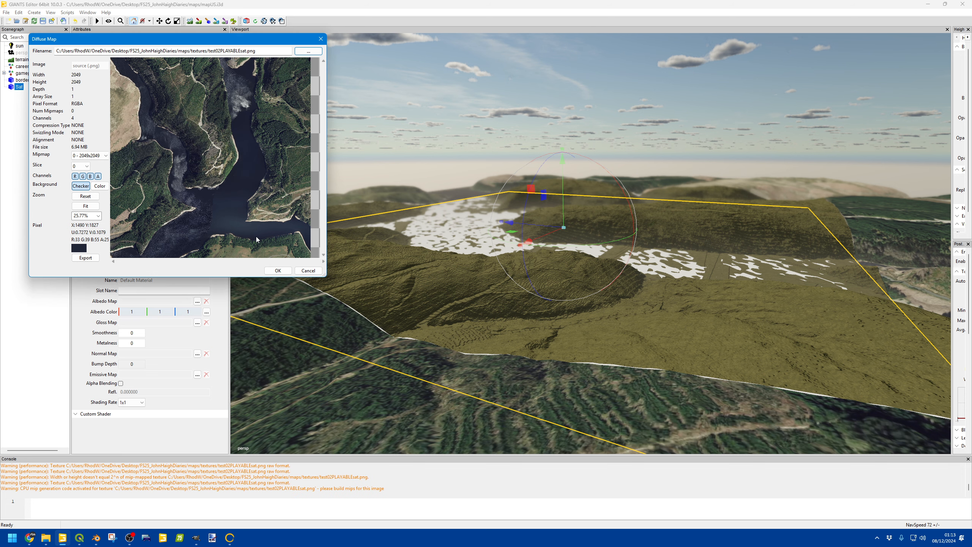
{"action": "left_click", "coordinate": [280, 270]}
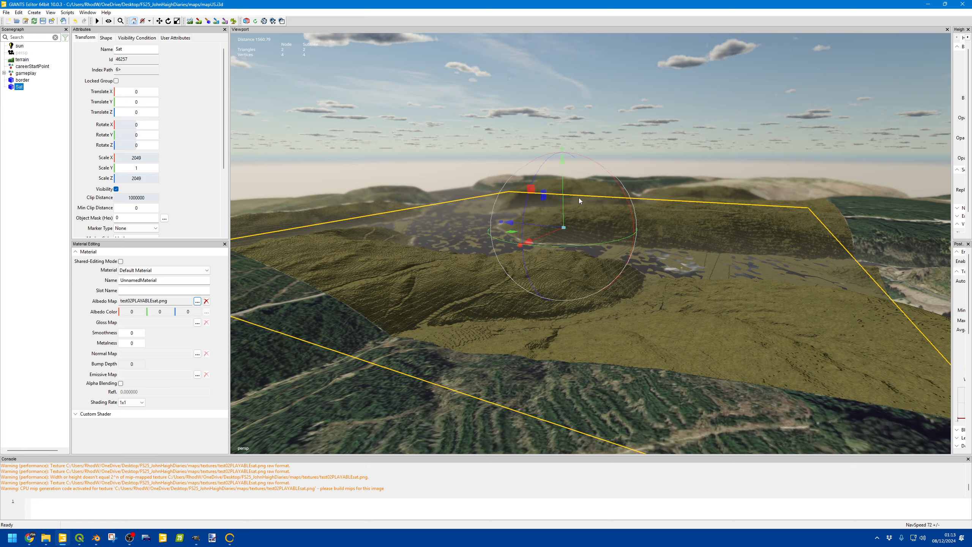
Step: Raise the Sat plane to about 178.5 units above the terrain
{"action": "left_click_drag", "start_coordinate": [563, 210], "coordinate": [563, 142]}
{"action": "left_click_drag", "start_coordinate": [576, 234], "coordinate": [548, 256], "text": "alt"}
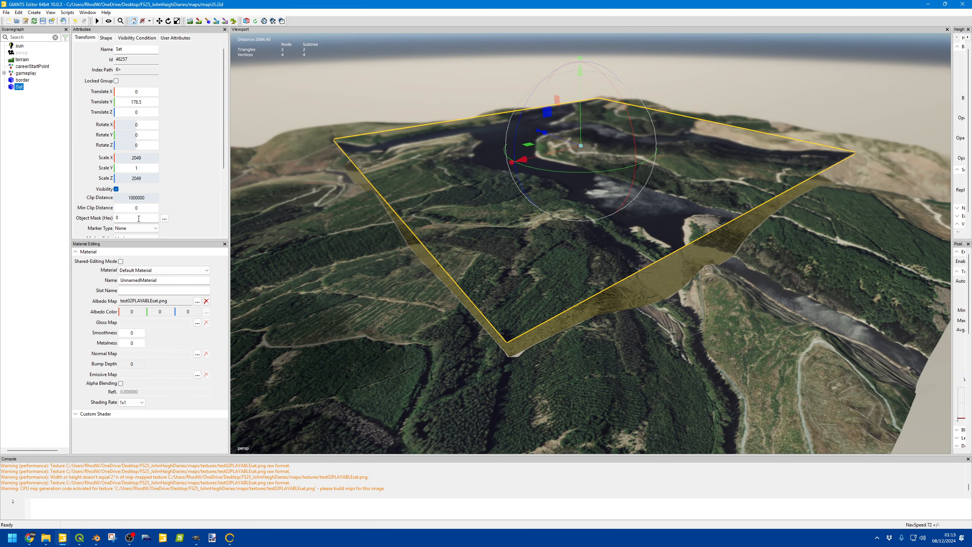
Step: In the plane's shape attributes, enable Terrain Decal and turn off Rendered in Viewports
{"action": "left_click", "coordinate": [107, 38]}
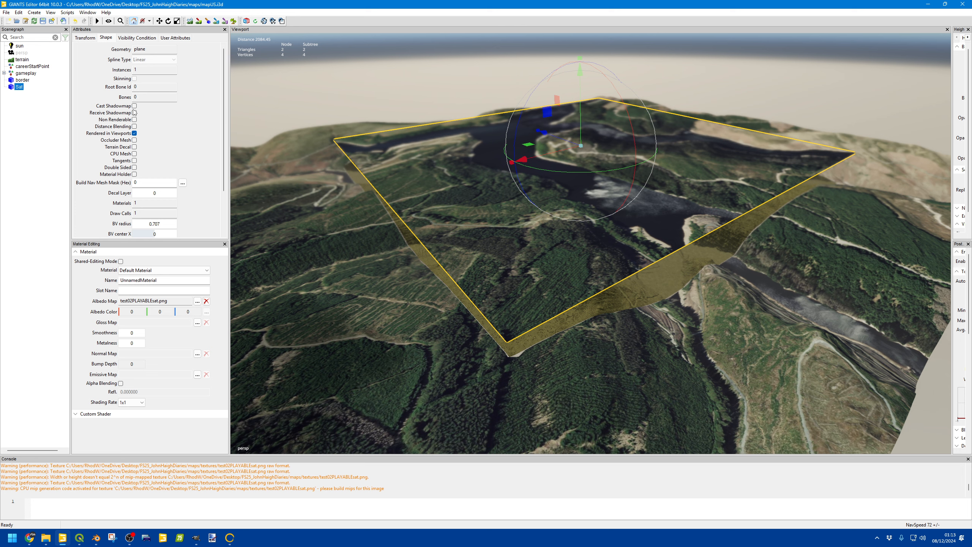
{"action": "left_click", "coordinate": [134, 148]}
{"action": "left_click", "coordinate": [134, 133]}
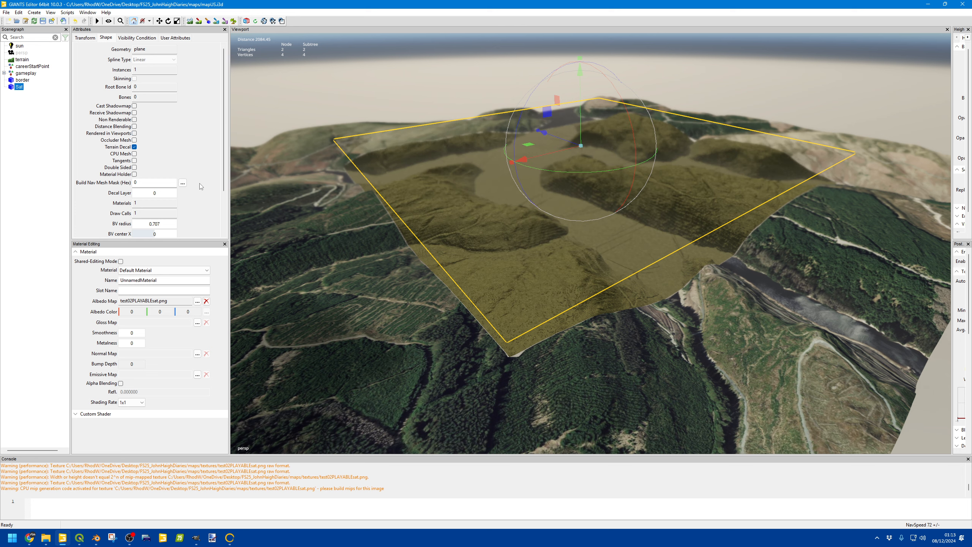
Step: Lower the Sat plane to about 12.7 units height
{"action": "left_click_drag", "start_coordinate": [581, 100], "coordinate": [581, 129]}
{"action": "left_click", "coordinate": [509, 93]}
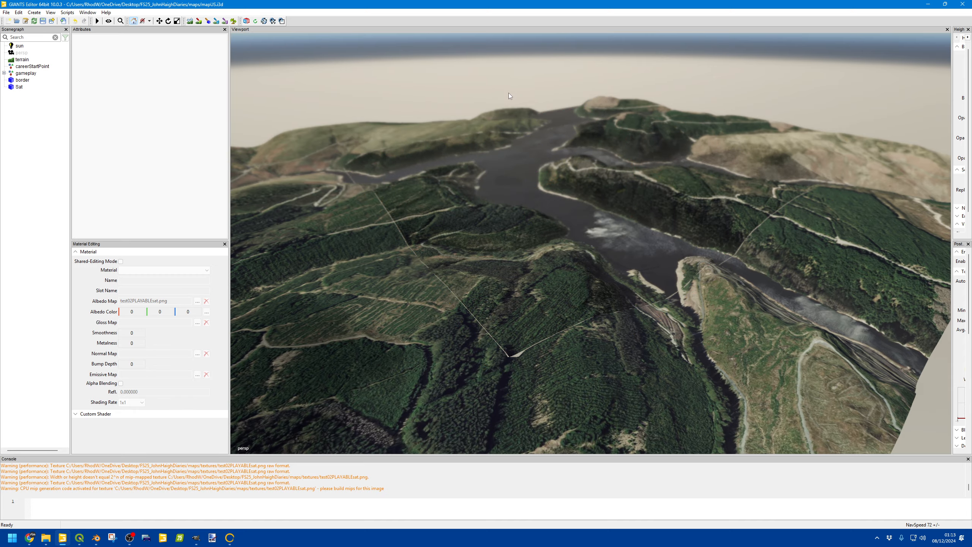
Step: Inspect the satellite image projected onto the terrain
{"action": "left_click_drag", "start_coordinate": [510, 93], "coordinate": [579, 245], "text": "alt"}
{"action": "scroll", "coordinate": [522, 121], "scroll_direction": "up", "scroll_amount": 5}
{"action": "scroll", "coordinate": [613, 142], "scroll_direction": "down", "scroll_amount": 8}
{"action": "scroll", "coordinate": [553, 189], "scroll_direction": "down", "scroll_amount": 1}
{"action": "scroll", "coordinate": [647, 134], "scroll_direction": "up", "scroll_amount": 5}
{"action": "scroll", "coordinate": [644, 174], "scroll_direction": "down", "scroll_amount": 5}
{"action": "left_click_drag", "start_coordinate": [677, 184], "coordinate": [689, 112], "text": "alt"}
{"action": "scroll", "coordinate": [743, 96], "scroll_direction": "down", "scroll_amount": 5}
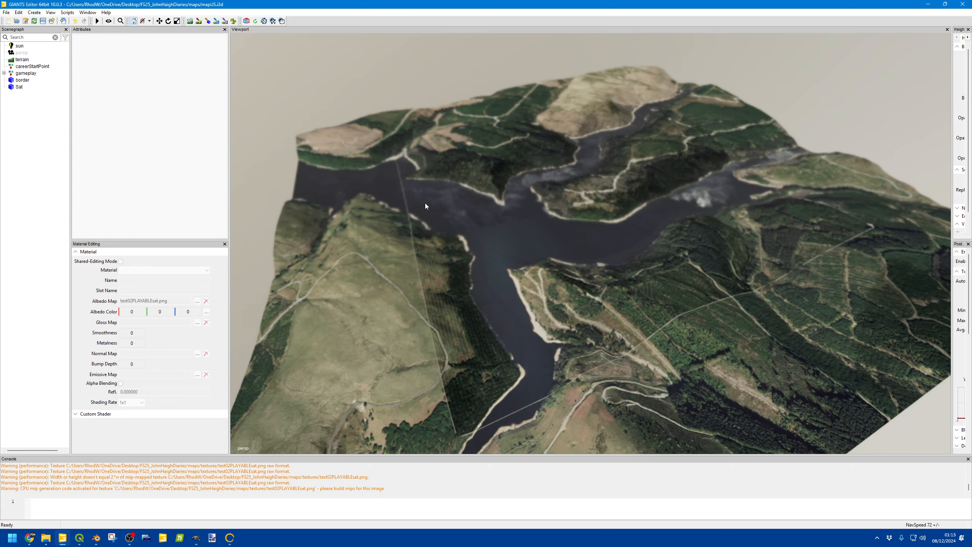
Step: Hide the Sat plane by turning off its visibility
{"action": "left_click", "coordinate": [19, 87]}
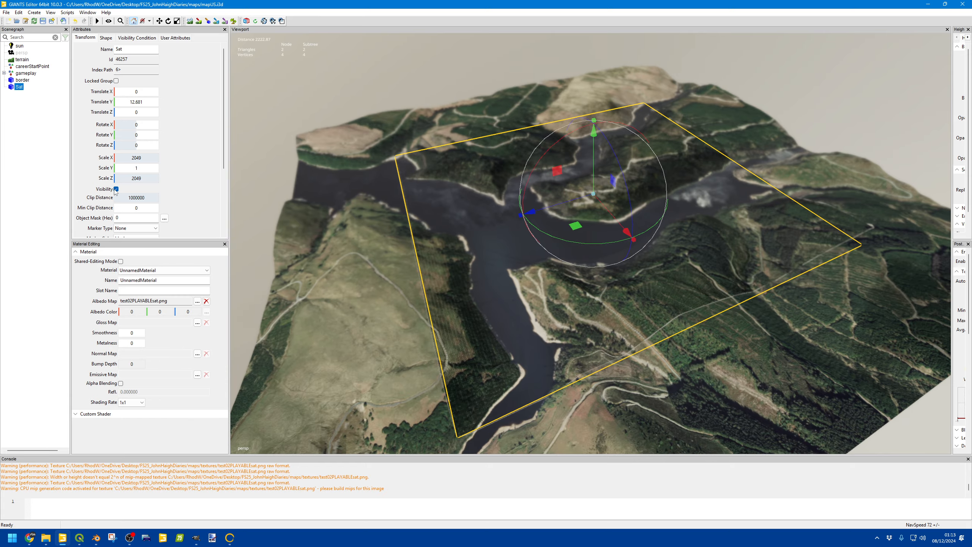
{"action": "left_click", "coordinate": [116, 189]}
{"action": "scroll", "coordinate": [434, 241], "scroll_direction": "up", "scroll_amount": 10}
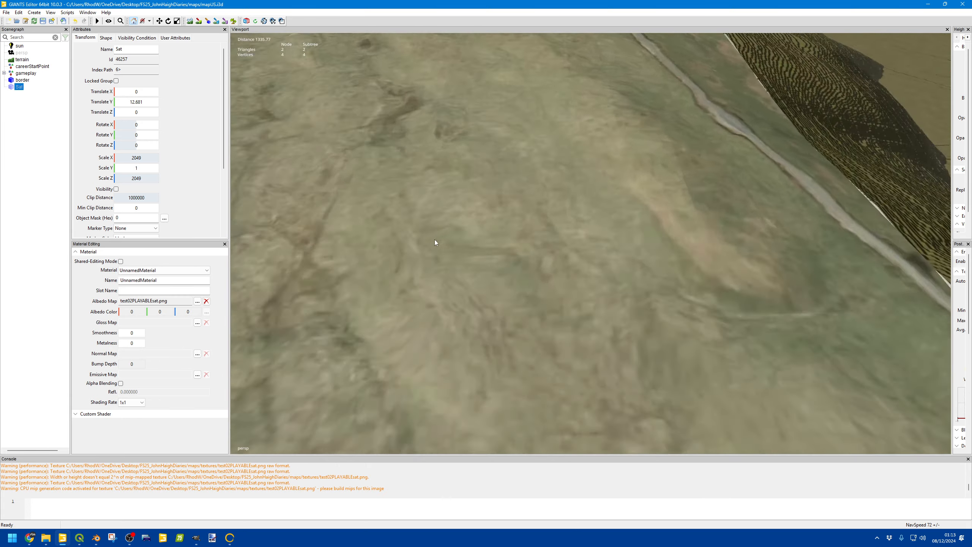
Step: Sculpt a small patch on the hillside terrain with the terrain brush
{"action": "middle_click_drag", "start_coordinate": [620, 238], "coordinate": [449, 238], "text": "alt"}
{"action": "middle_click_drag", "start_coordinate": [662, 237], "coordinate": [614, 236], "text": "alt"}
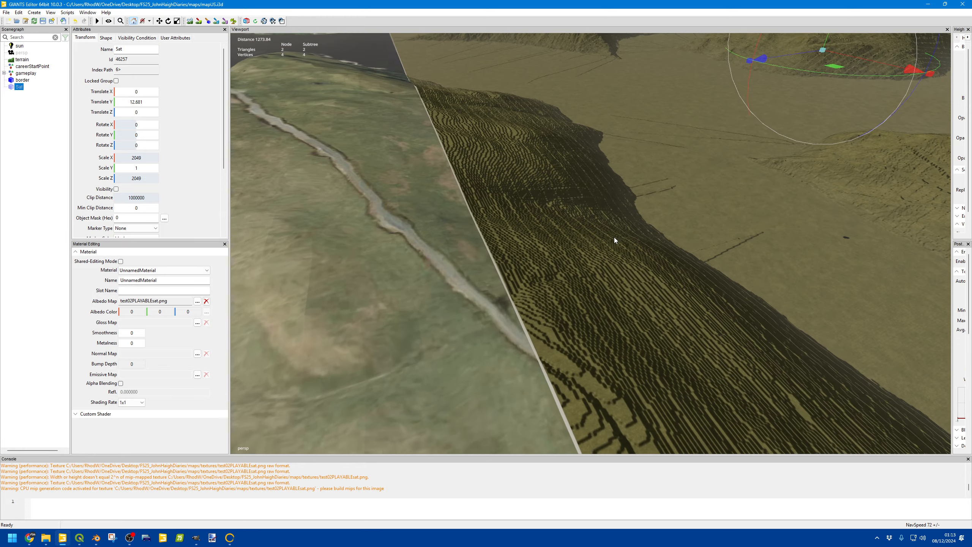
{"action": "scroll", "coordinate": [614, 237], "scroll_direction": "up", "scroll_amount": 3}
{"action": "left_click_drag", "start_coordinate": [614, 237], "coordinate": [426, 235], "text": "alt"}
{"action": "scroll", "coordinate": [601, 236], "scroll_direction": "up", "scroll_amount": 3}
{"action": "scroll", "coordinate": [591, 221], "scroll_direction": "down", "scroll_amount": 1}
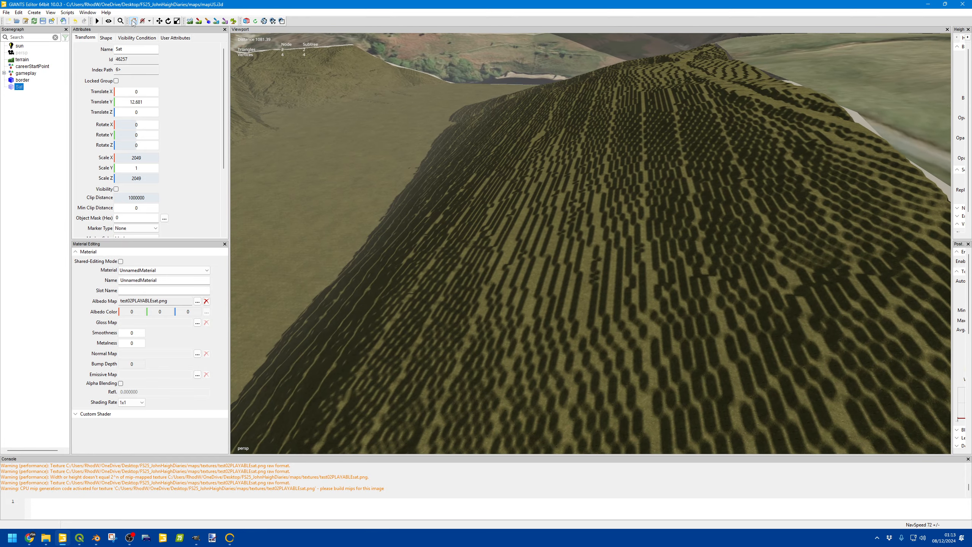
{"action": "left_click", "coordinate": [133, 21]}
{"action": "mouse_move", "coordinate": [504, 274]}
{"action": "left_mouse_down"}
{"action": "mouse_move", "coordinate": [647, 270]}
{"action": "mouse_move", "coordinate": [480, 290]}
{"action": "mouse_move", "coordinate": [515, 276]}
{"action": "mouse_move", "coordinate": [481, 269]}
{"action": "mouse_move", "coordinate": [546, 320]}
{"action": "mouse_move", "coordinate": [573, 303]}
{"action": "left_mouse_up"}
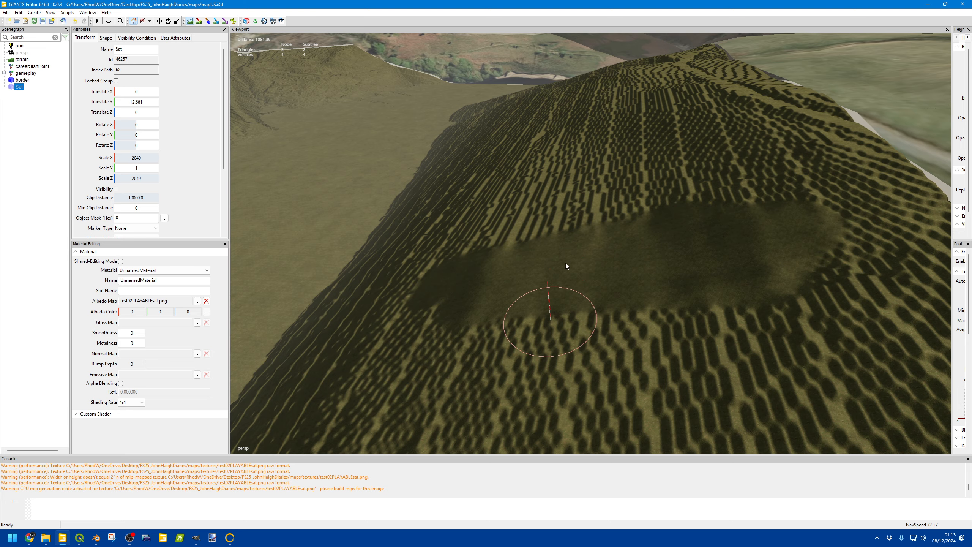
Step: Examine the terrain's hills and slopes from several viewpoints
{"action": "left_click_drag", "start_coordinate": [554, 234], "coordinate": [174, 20], "text": "alt"}
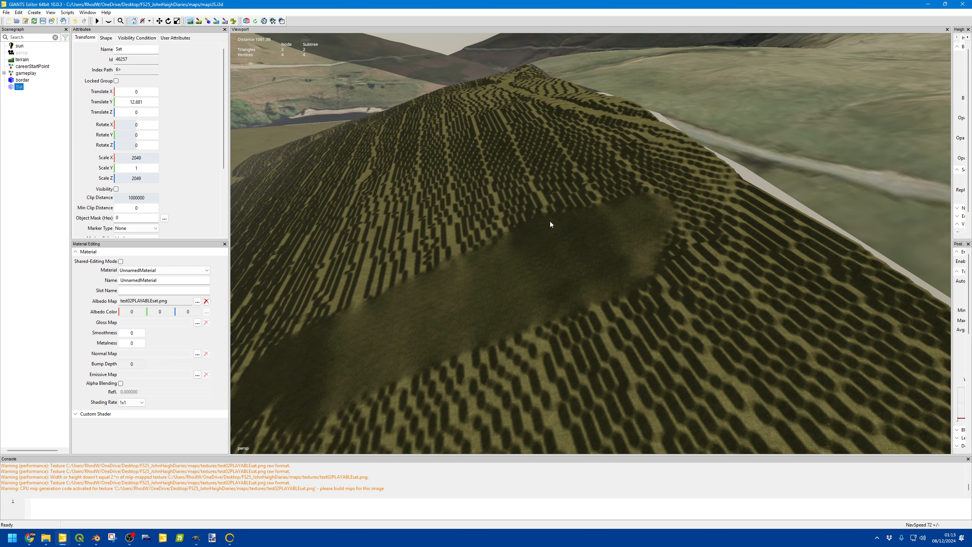
{"action": "scroll", "coordinate": [559, 212], "scroll_direction": "up", "scroll_amount": 3}
{"action": "left_click_drag", "start_coordinate": [570, 203], "coordinate": [481, 188], "text": "alt"}
{"action": "scroll", "coordinate": [545, 212], "scroll_direction": "down", "scroll_amount": 3}
{"action": "left_click_drag", "start_coordinate": [652, 197], "coordinate": [632, 258], "text": "alt"}
{"action": "scroll", "coordinate": [548, 207], "scroll_direction": "up", "scroll_amount": 4}
{"action": "scroll", "coordinate": [455, 215], "scroll_direction": "down", "scroll_amount": 6}
{"action": "scroll", "coordinate": [474, 218], "scroll_direction": "up", "scroll_amount": 6}
{"action": "scroll", "coordinate": [591, 225], "scroll_direction": "up", "scroll_amount": 5}
{"action": "scroll", "coordinate": [632, 258], "scroll_direction": "down", "scroll_amount": 6}
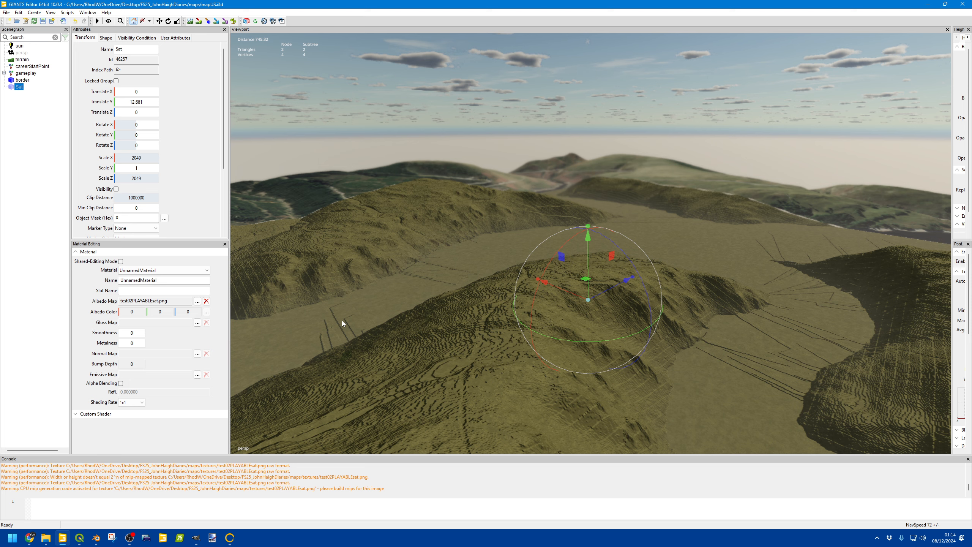
{"action": "middle_click_drag", "start_coordinate": [595, 207], "coordinate": [480, 228], "text": "alt"}
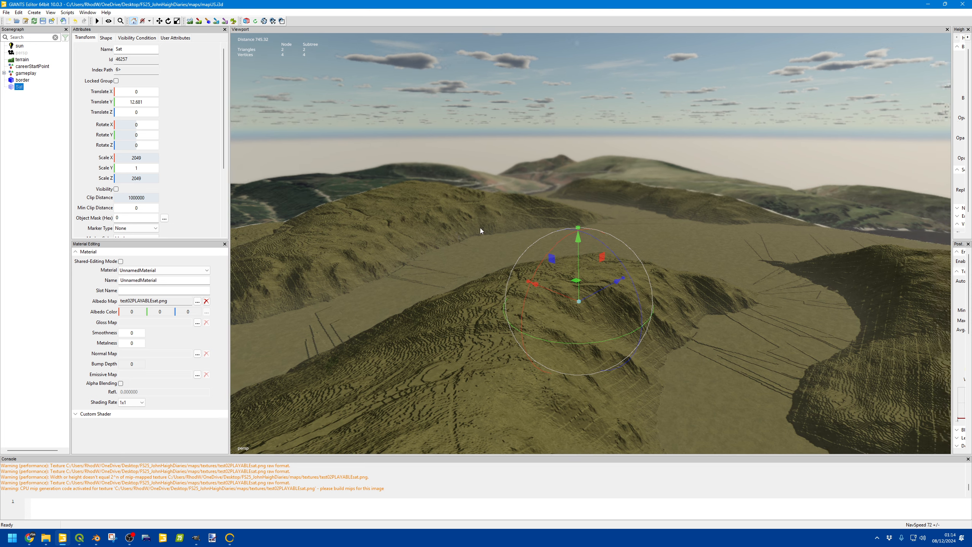
{"action": "left_click_drag", "start_coordinate": [480, 228], "coordinate": [532, 216], "text": "alt"}
{"action": "left_click", "coordinate": [527, 219]}
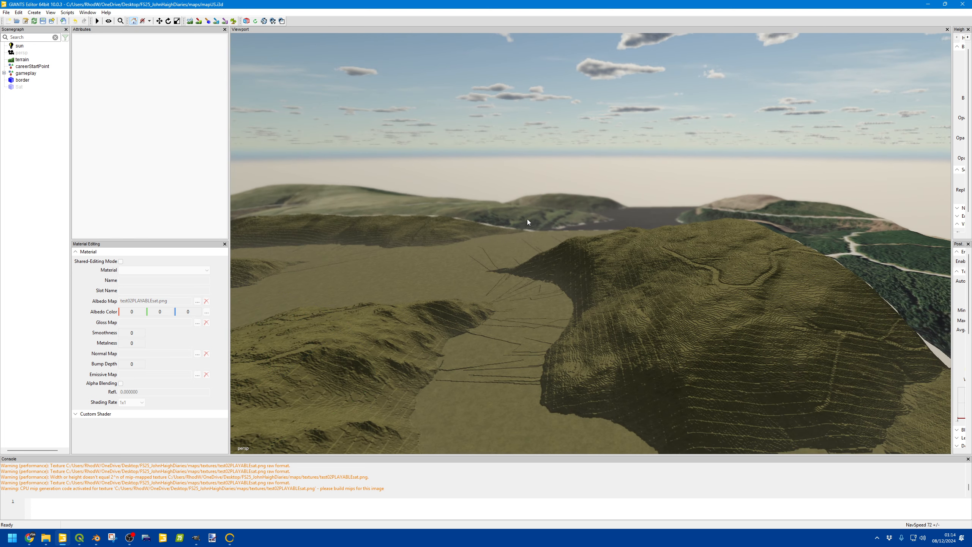
Step: Select the border mesh and inspect its outline against the surrounding terrain
{"action": "left_click", "coordinate": [22, 80]}
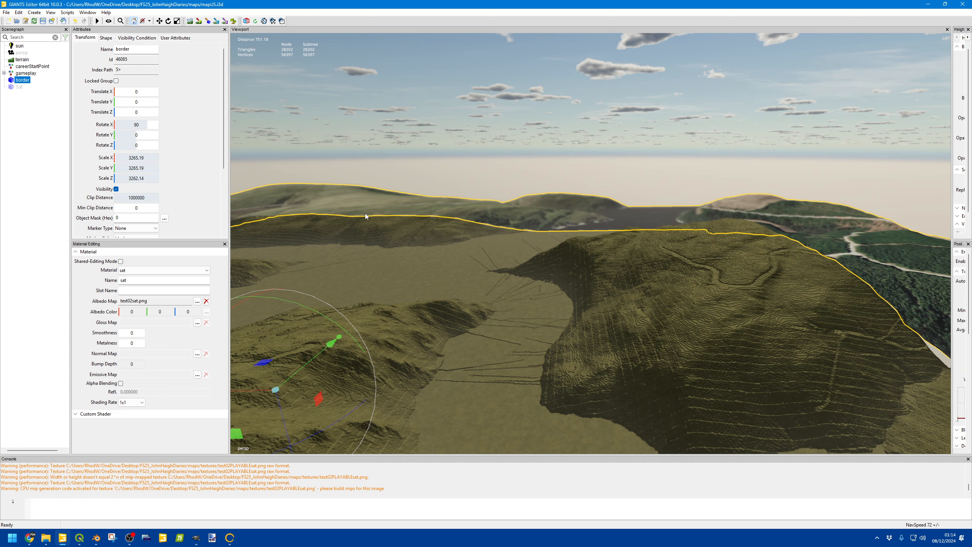
{"action": "left_click_drag", "start_coordinate": [473, 158], "coordinate": [300, 168], "text": "alt"}
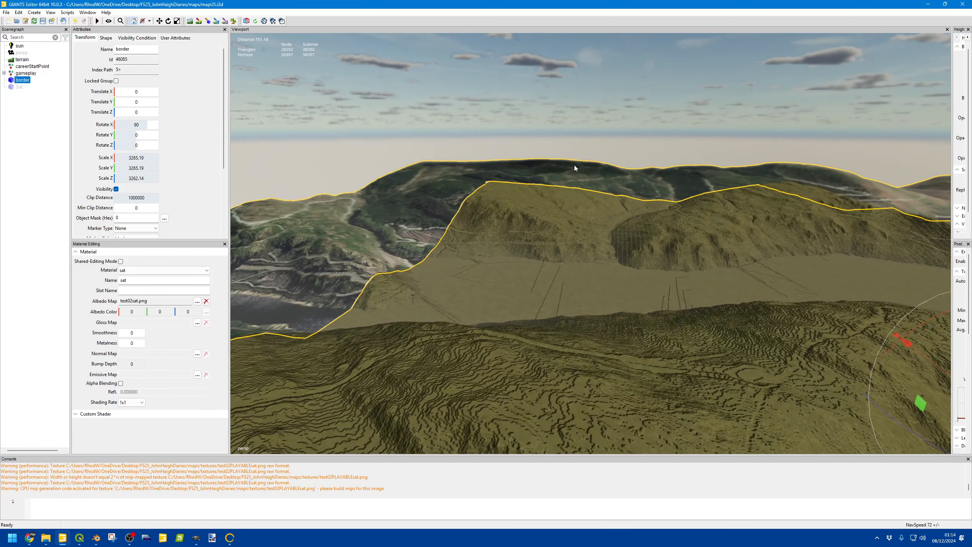
{"action": "left_click_drag", "start_coordinate": [573, 167], "coordinate": [383, 174], "text": "alt"}
{"action": "left_click_drag", "start_coordinate": [661, 181], "coordinate": [374, 171], "text": "alt"}
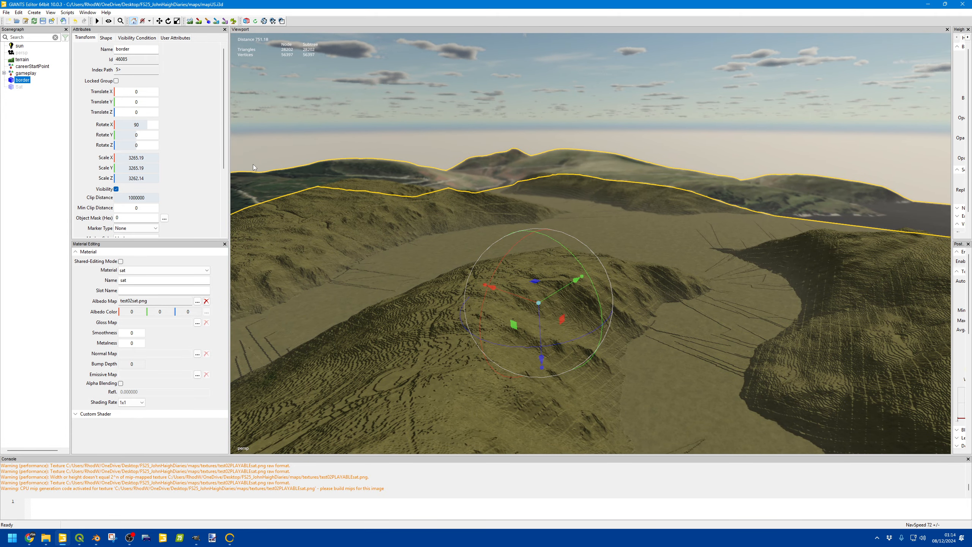